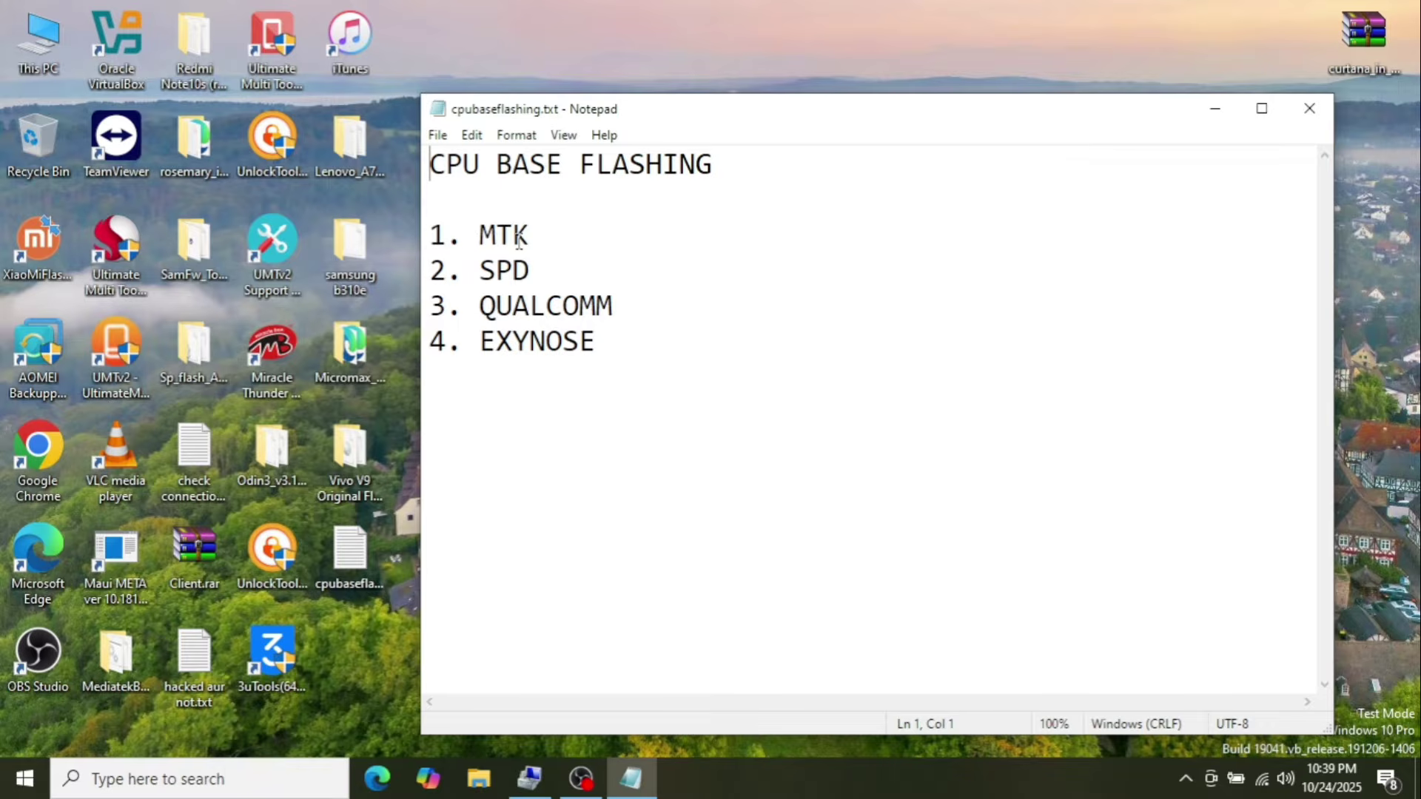
Go through the CPU types listed in the notes, from MTK to EXYNOSE
click(518, 242)
double_click(516, 269)
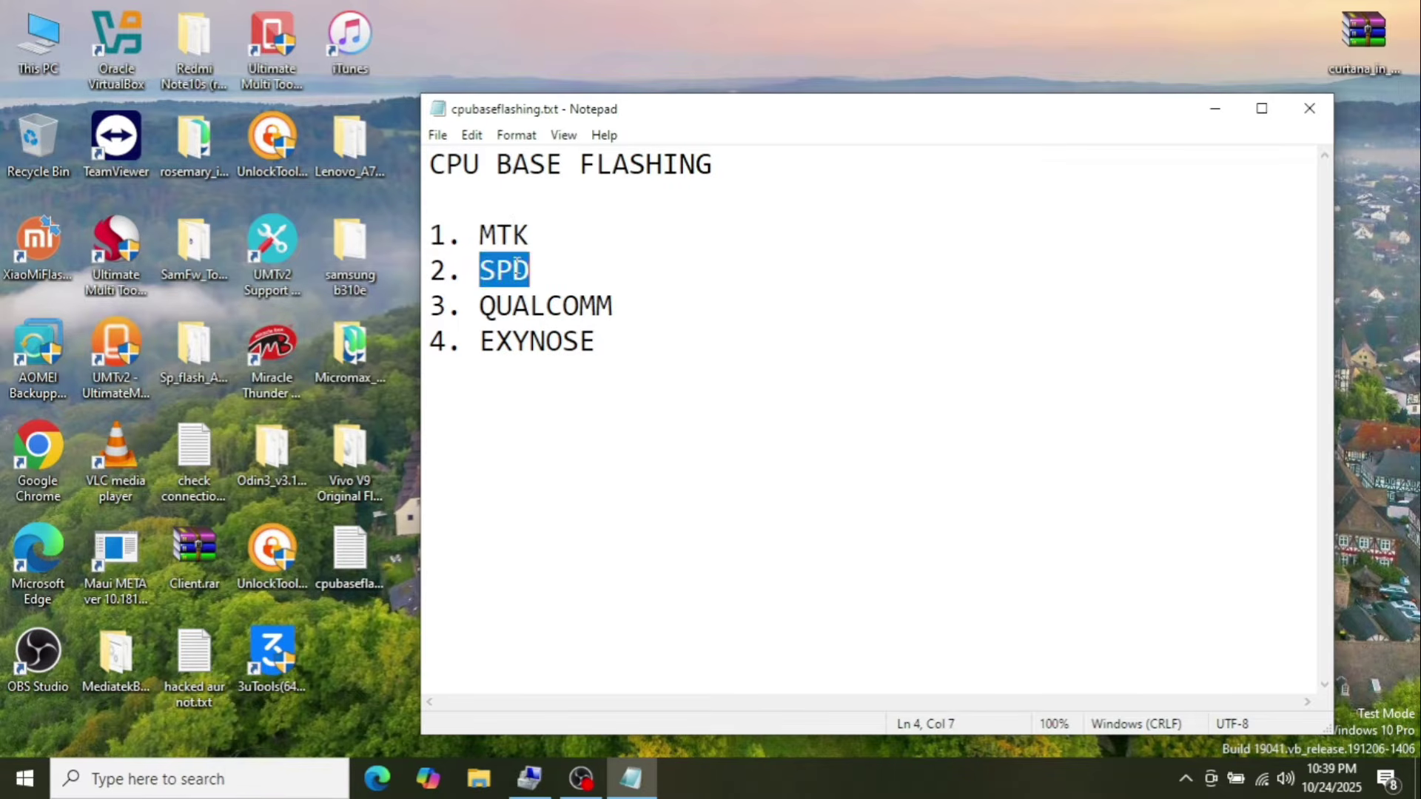
double_click(540, 304)
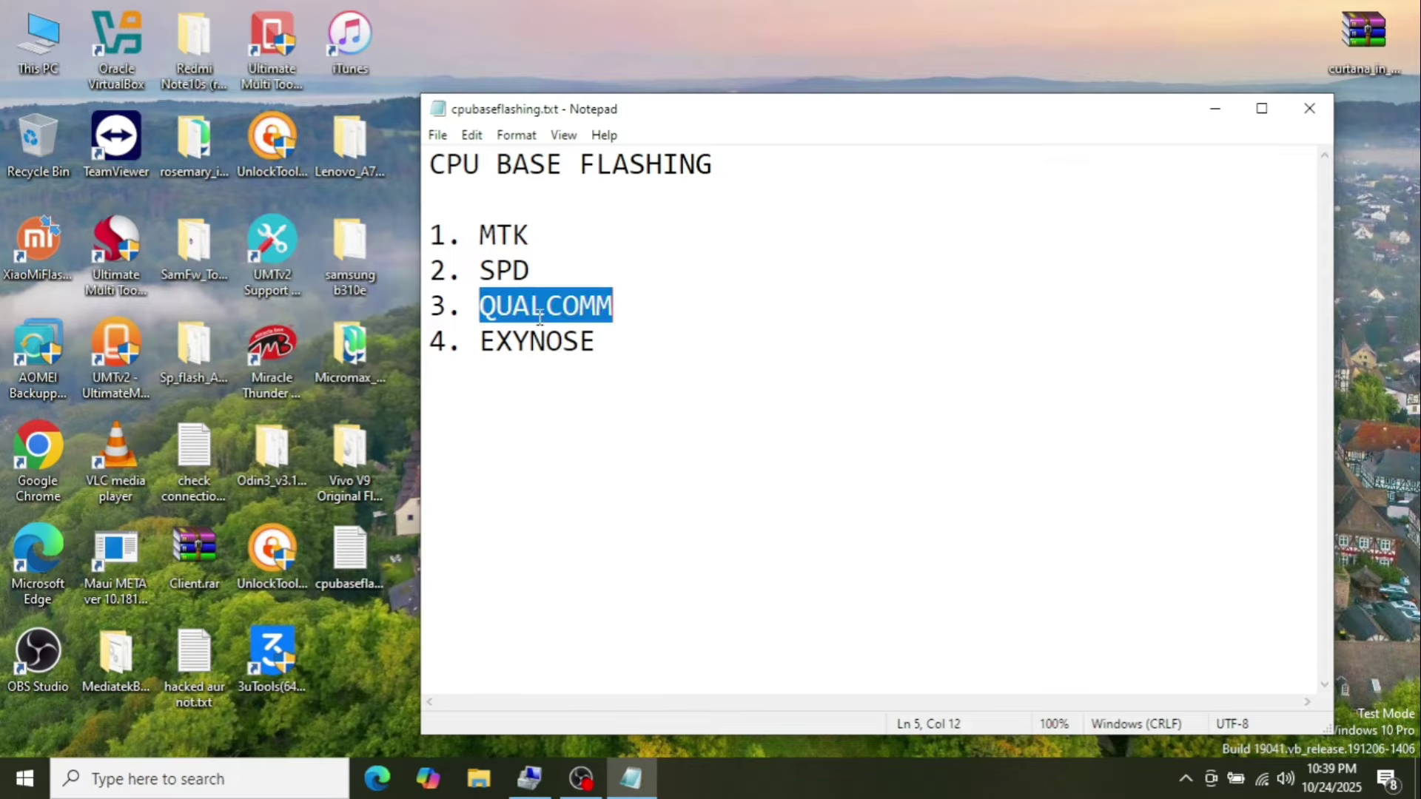
double_click(542, 337)
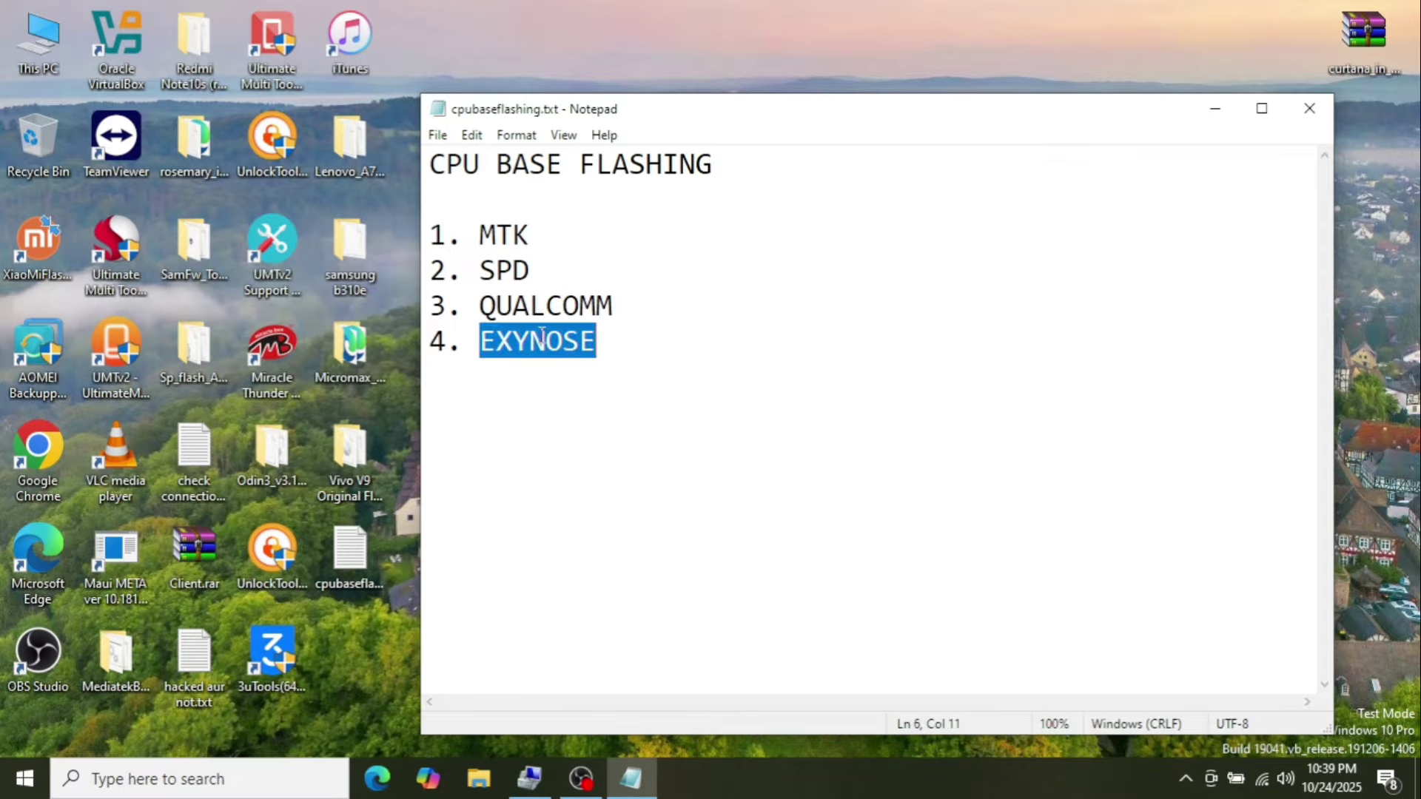
Delete the fourth list entry, EXYNOSE, together with its number from the CPU base flashing notes
click(616, 346)
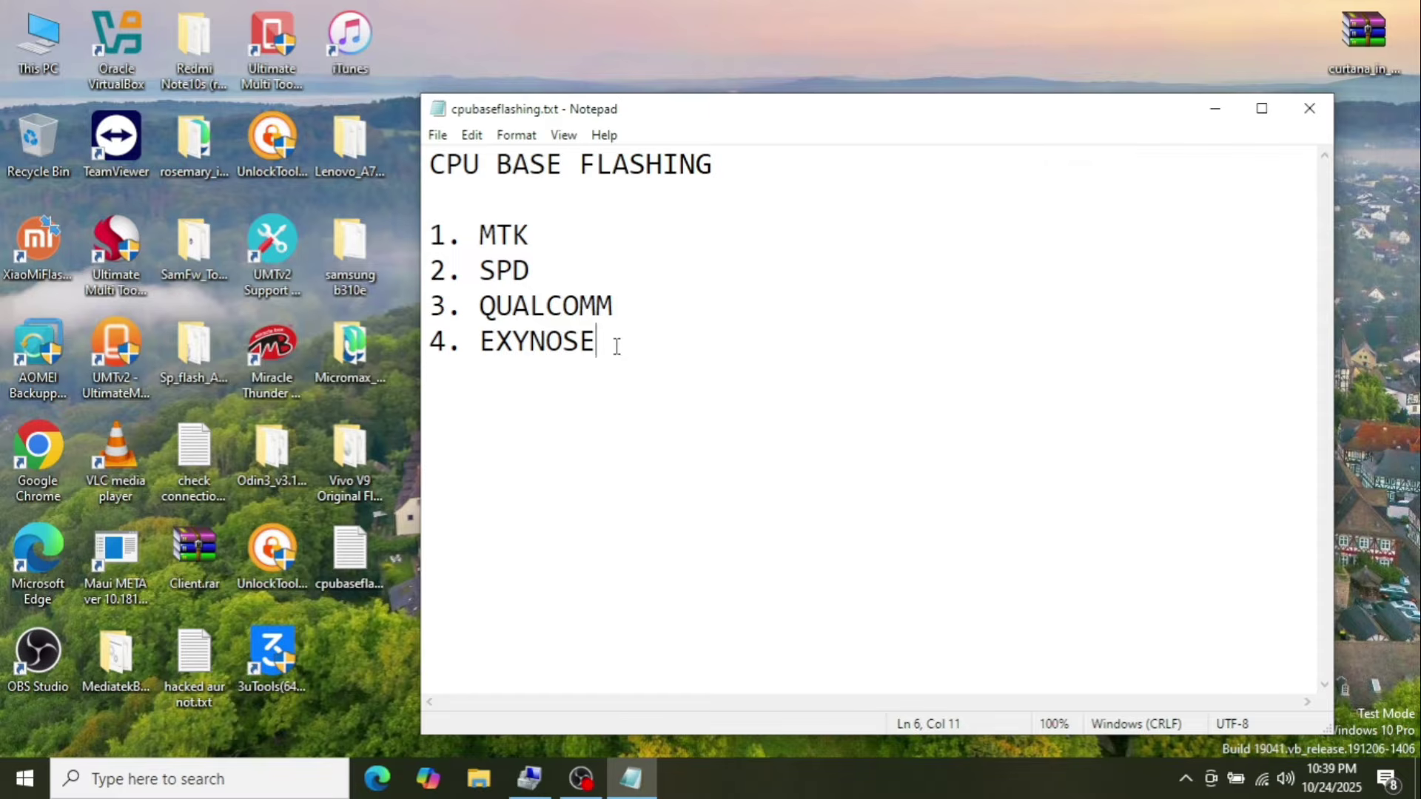
key(BackSpace)
key(BackSpace)
key(BackSpace)
key(BackSpace)
key(BackSpace)
key(BackSpace)
key(BackSpace)
key(BackSpace)
key(BackSpace)
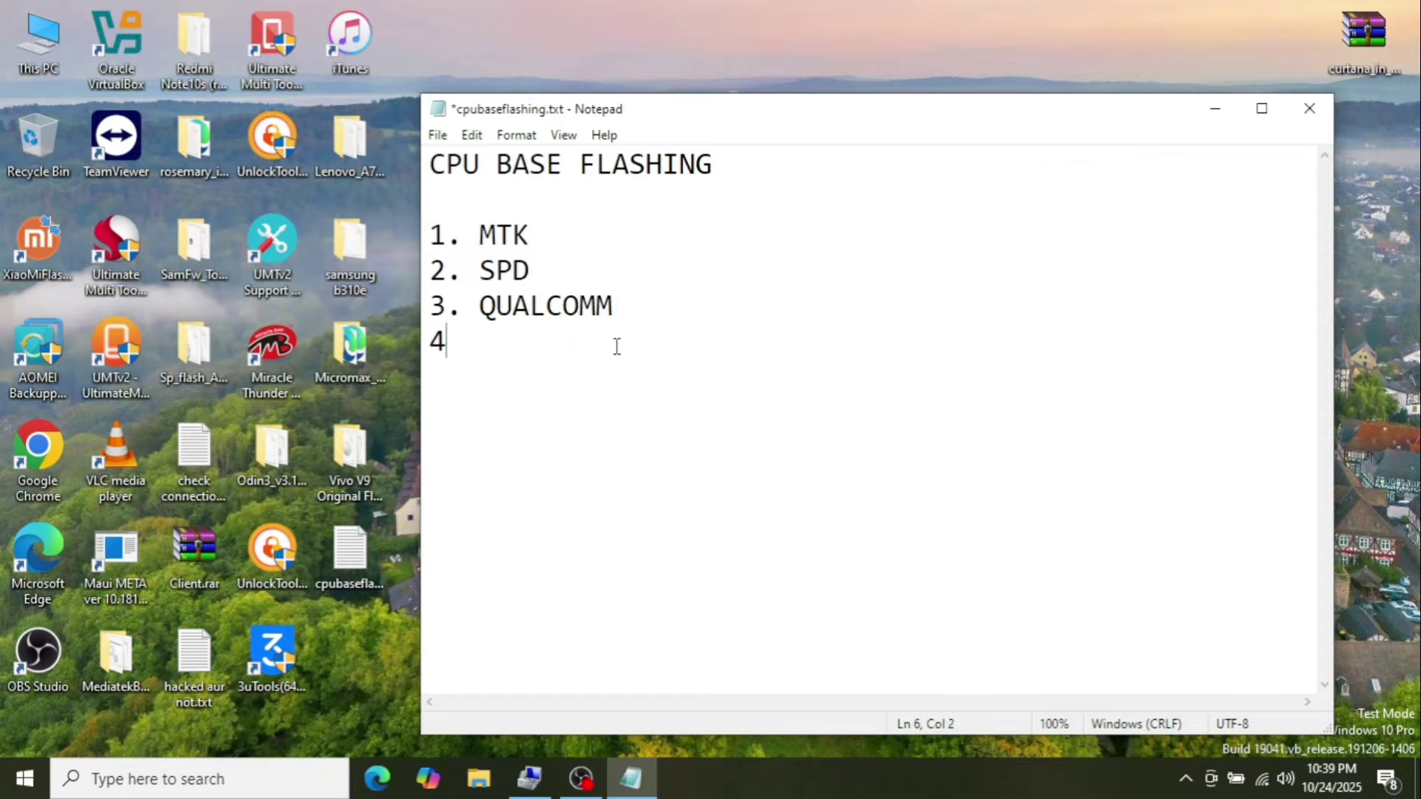
key(BackSpace)
Review the MTK, SPD and QUALCOMM entries in the shortened list one by one
double_click(509, 235)
double_click(510, 271)
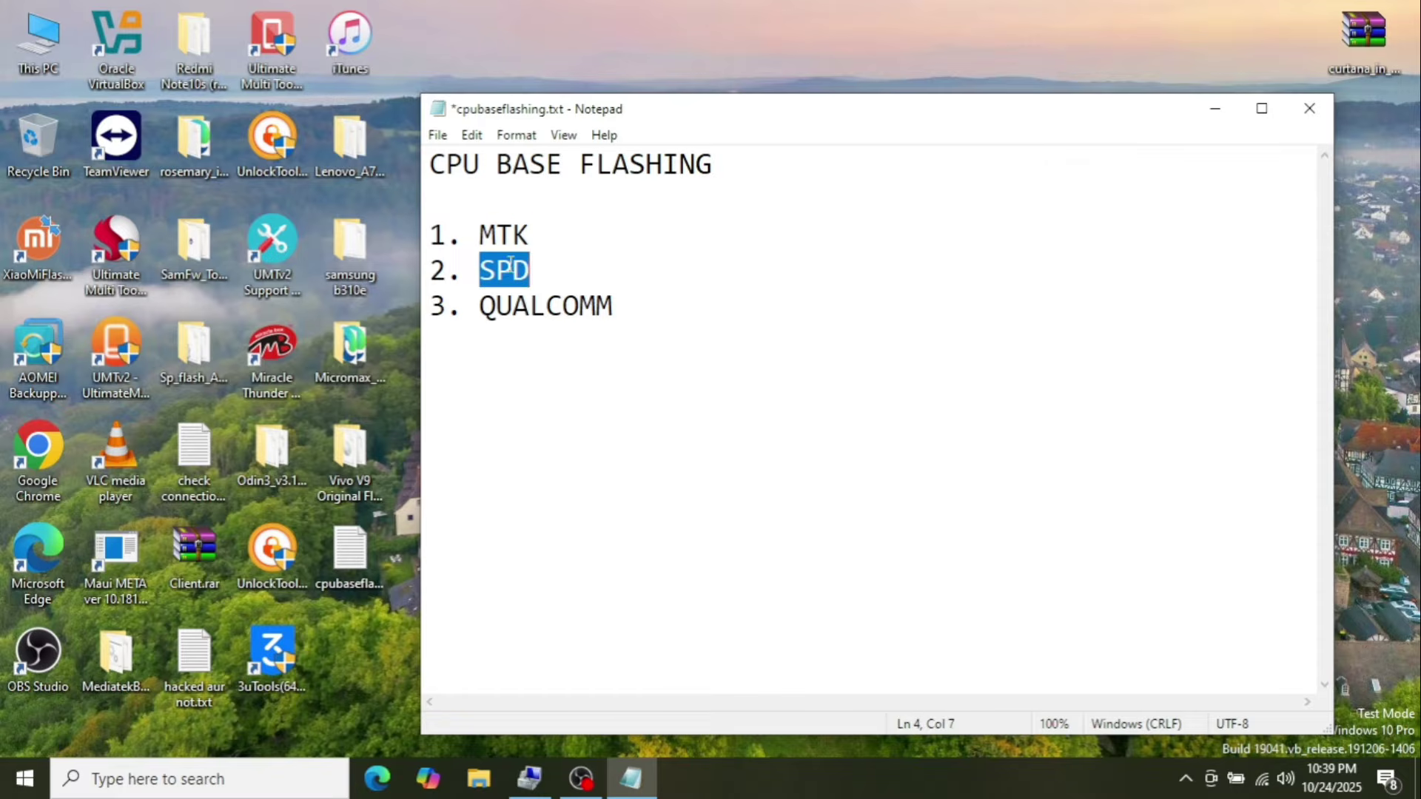
double_click(521, 305)
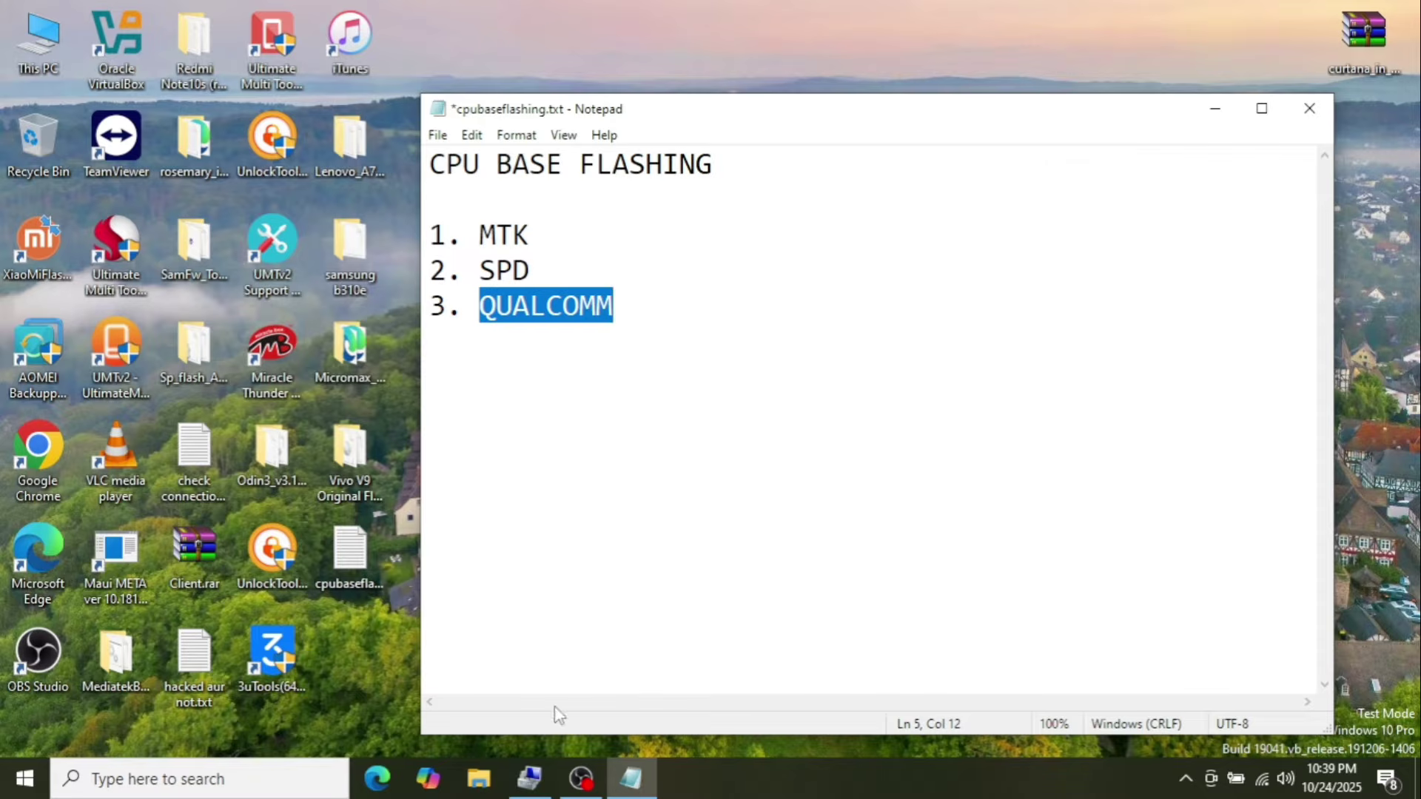
Bring up the device list in Computer Management for a look and minimize it again
click(545, 781)
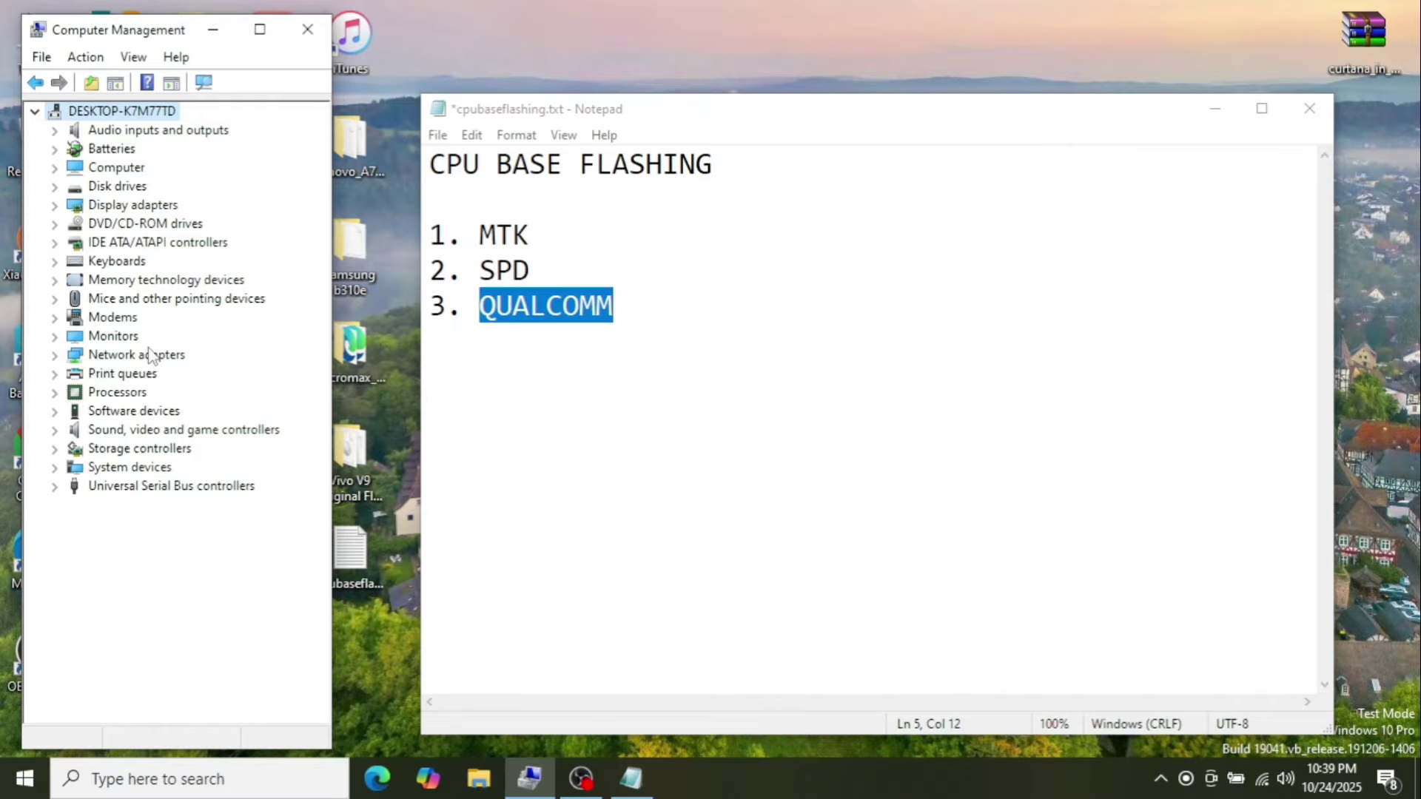
click(496, 283)
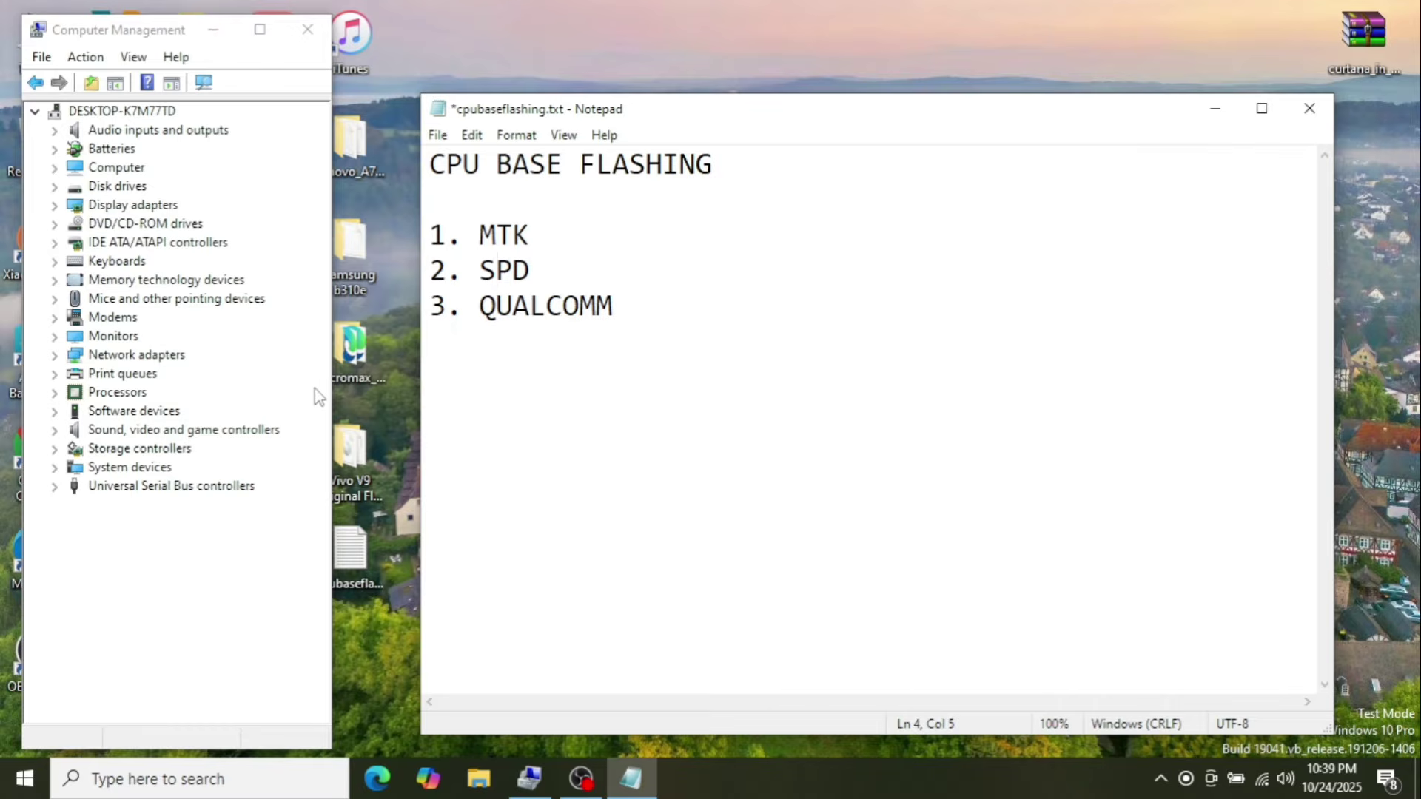
click(223, 34)
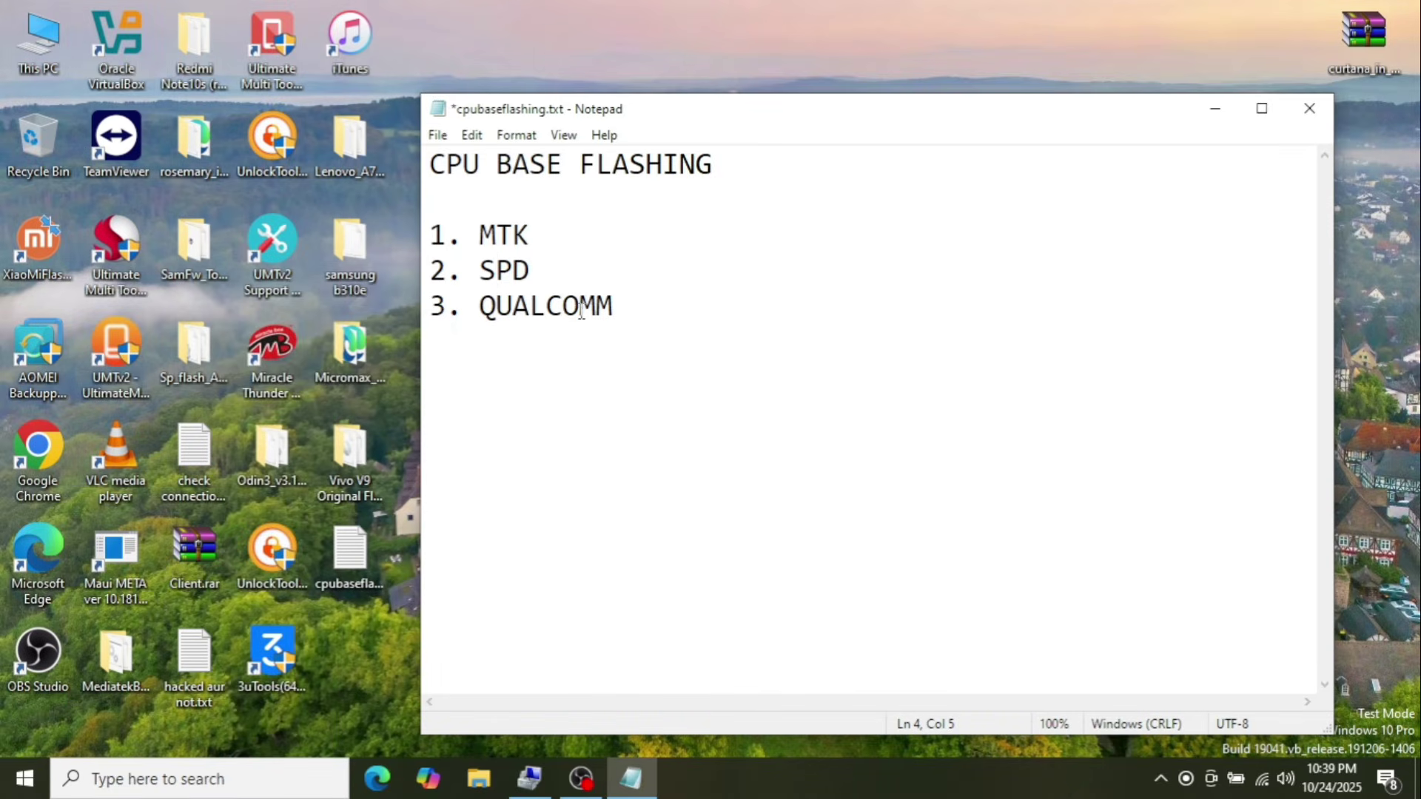
Launch flash_tool.exe from the SP Flash Tool v5.1644 folder in the desktop's Lenovo_A7010a48_S143_151218_ROW package and move its window fully into view
double_click(508, 236)
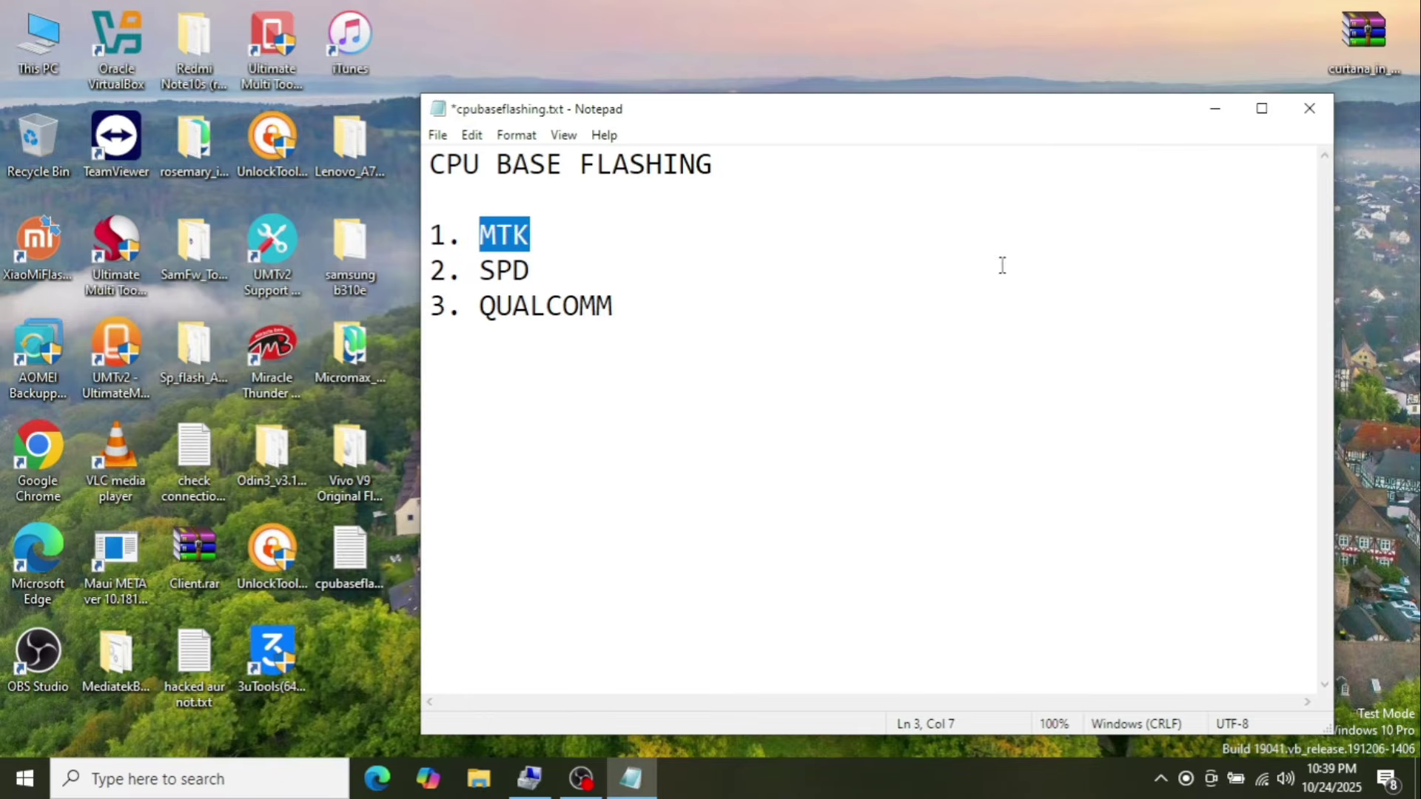
click(1215, 110)
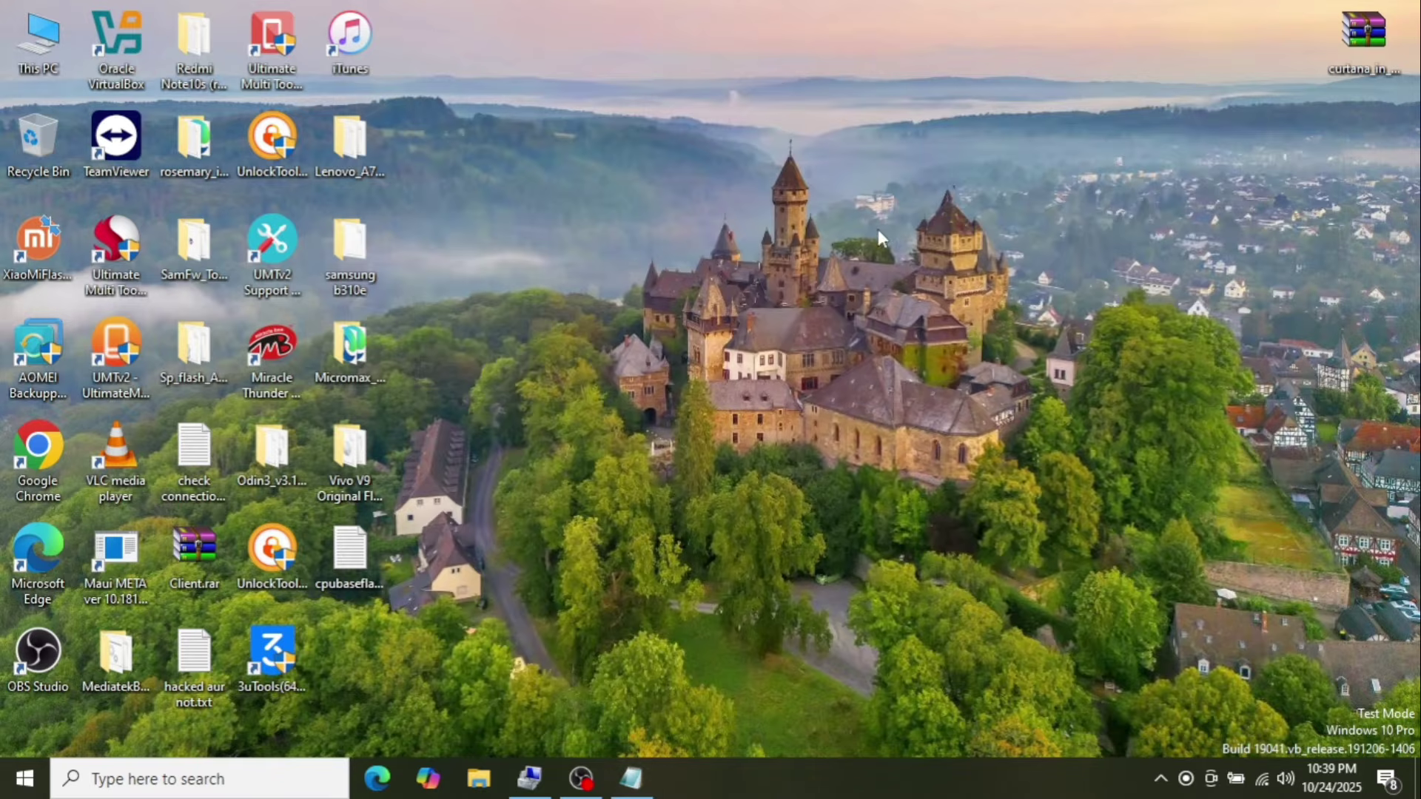
double_click(367, 127)
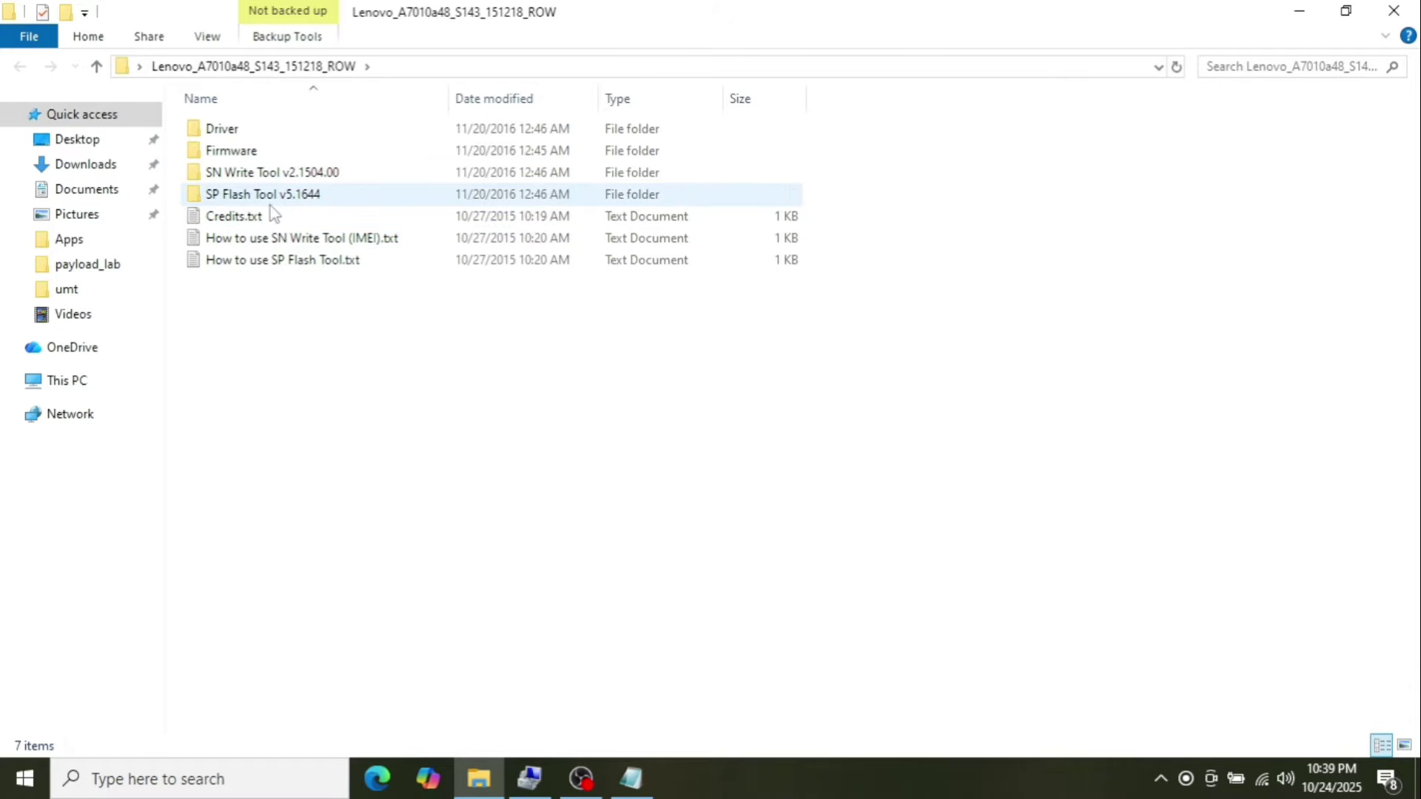
click(271, 204)
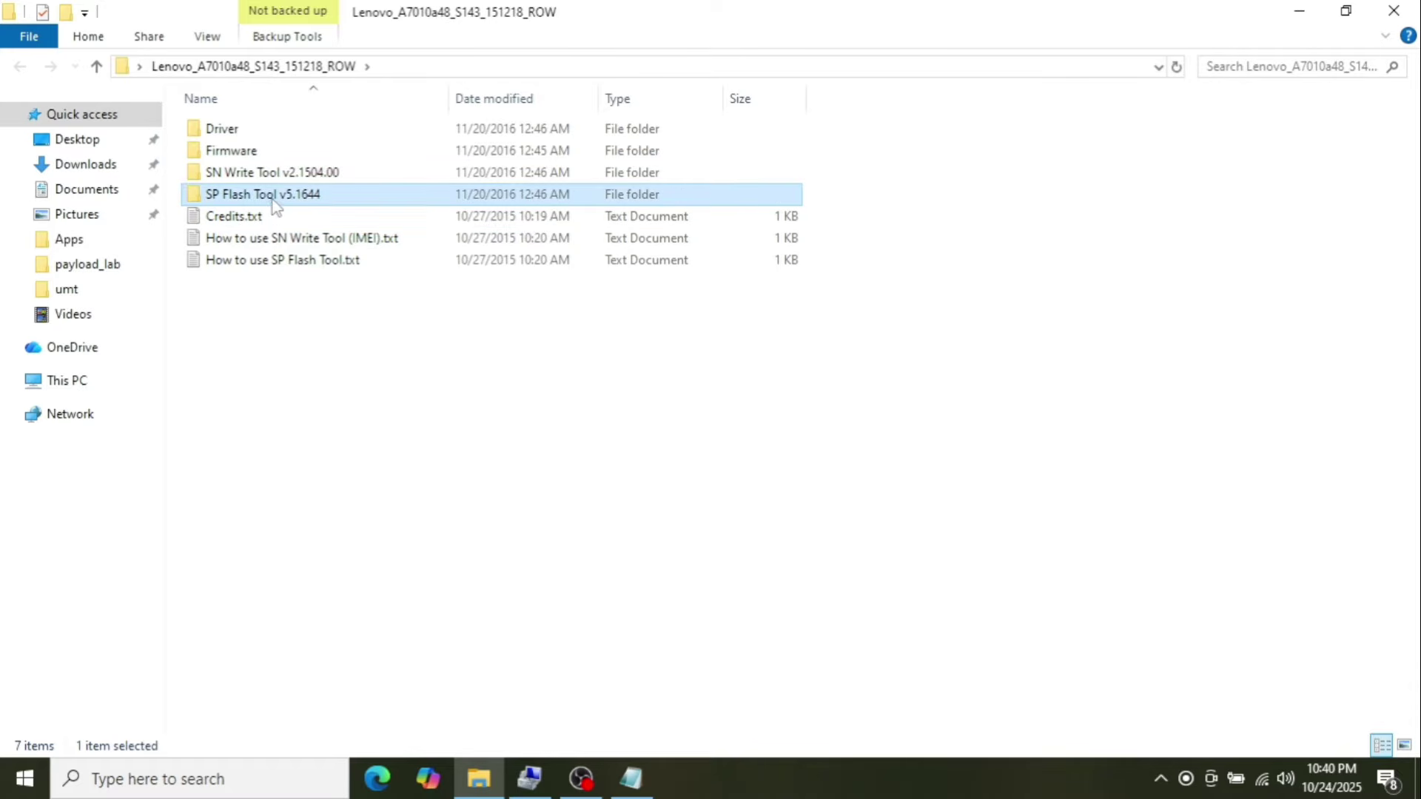
double_click(270, 205)
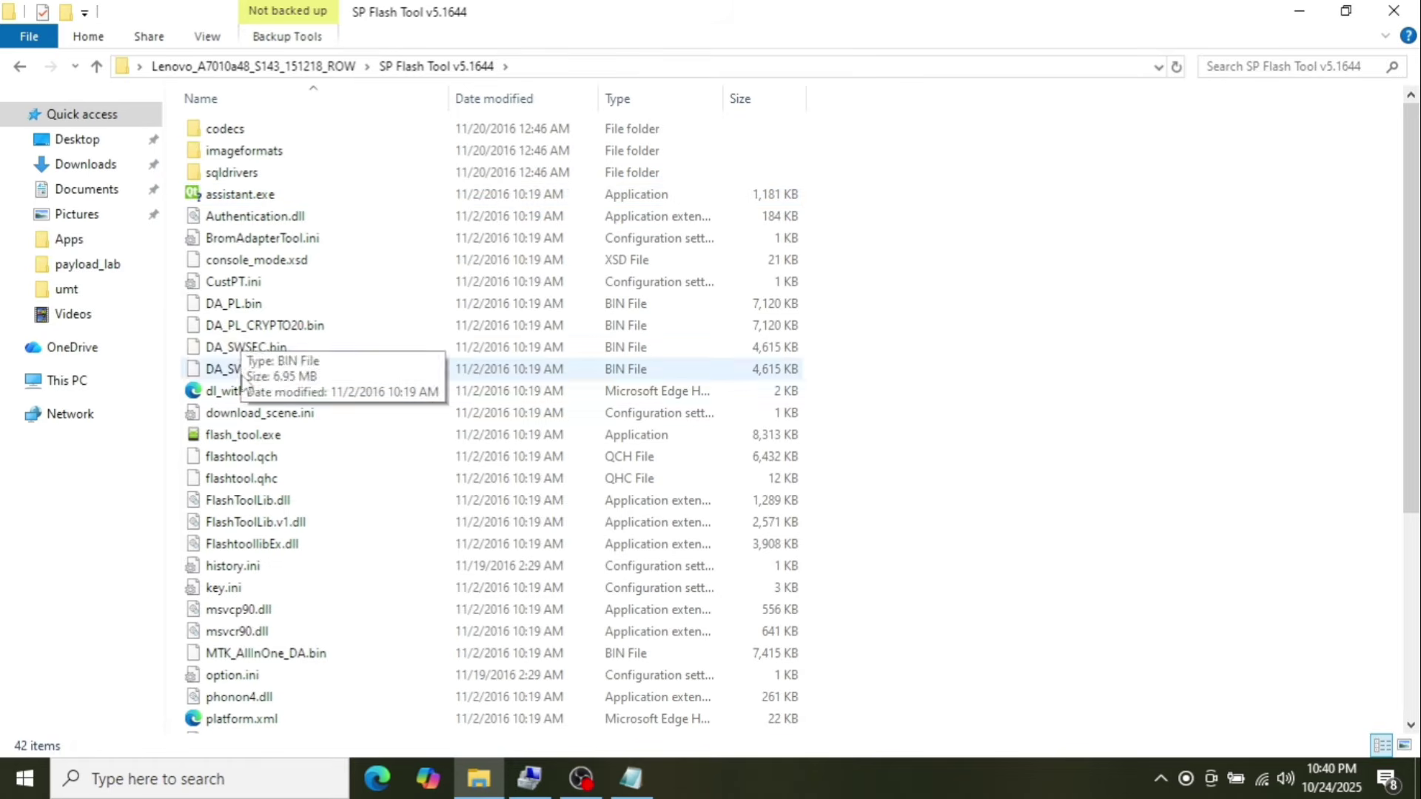
double_click(246, 434)
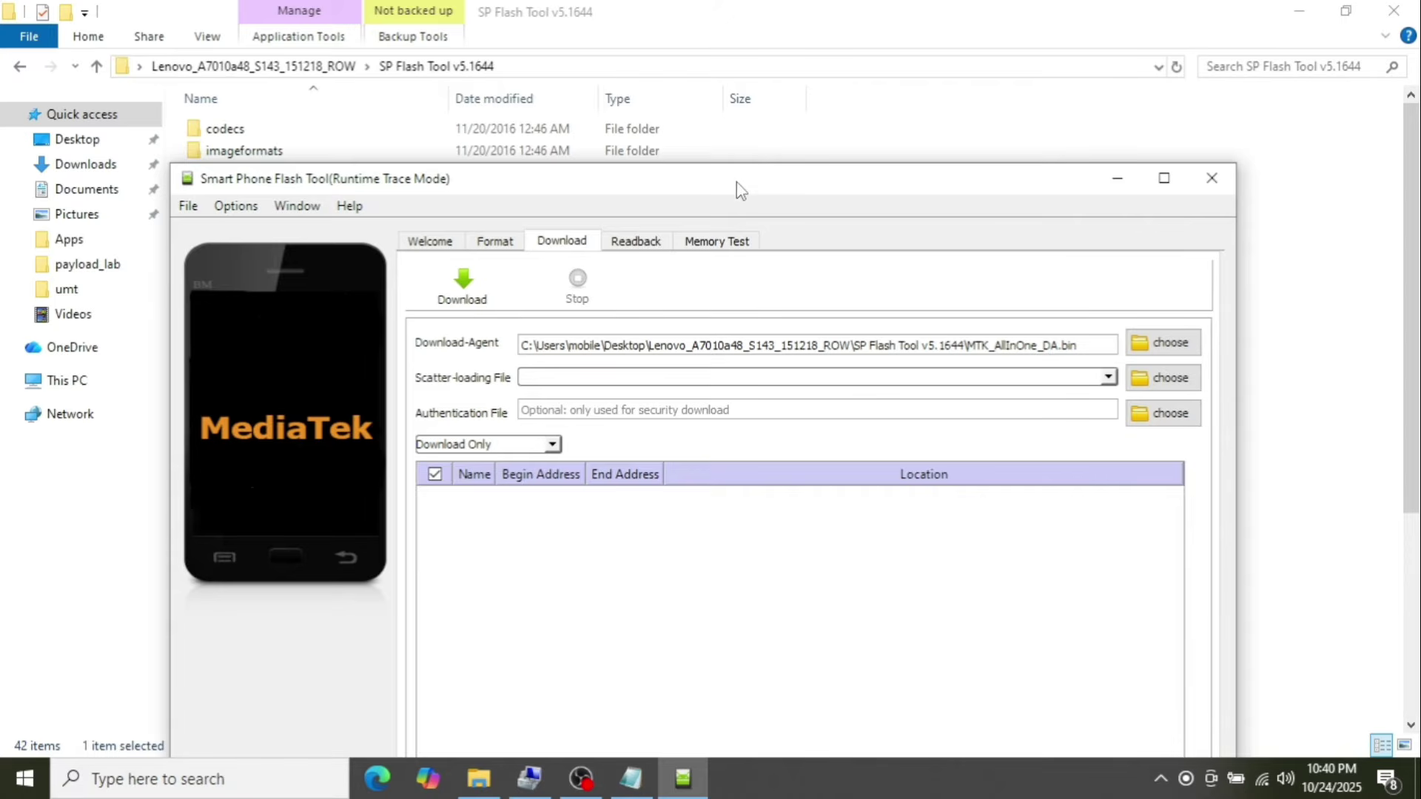
click(738, 122)
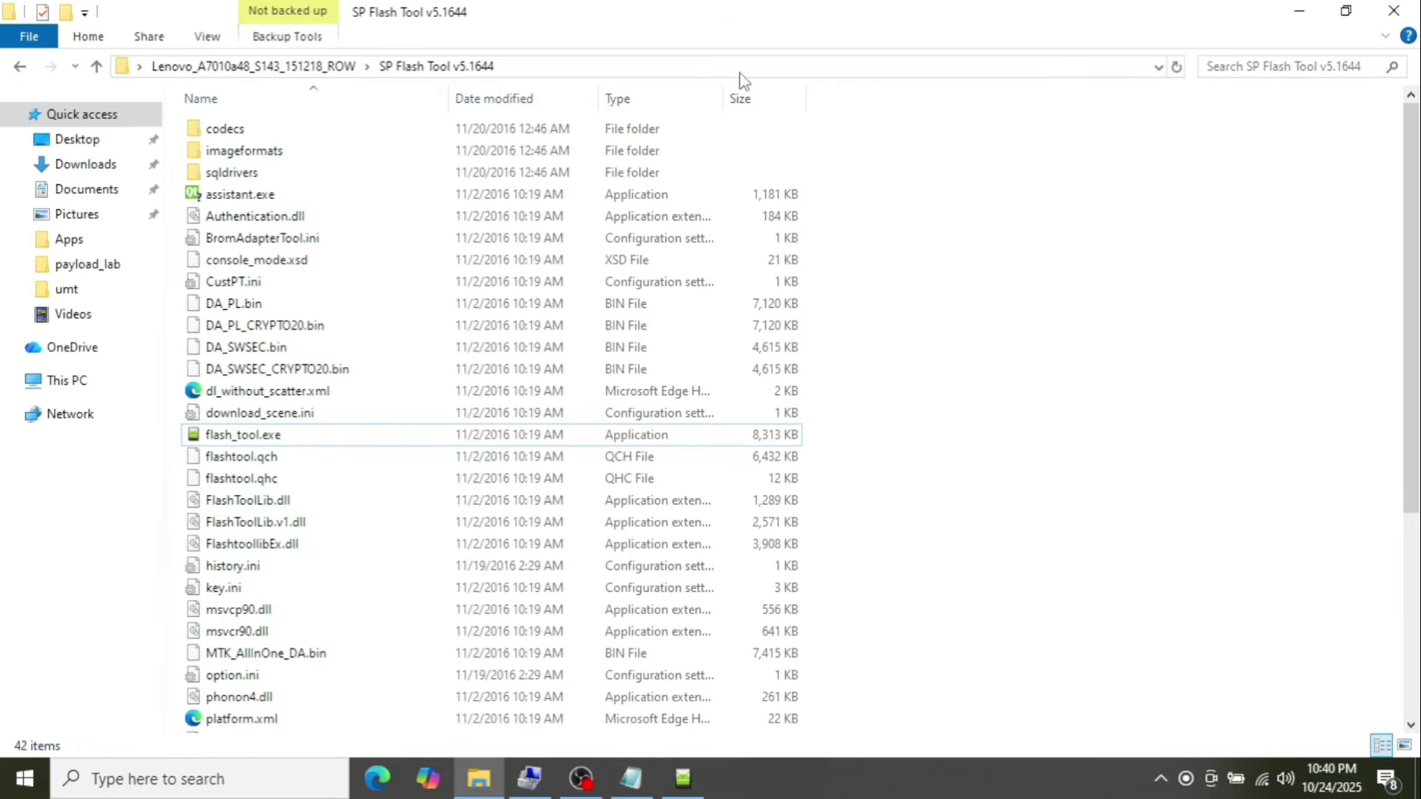
click(678, 778)
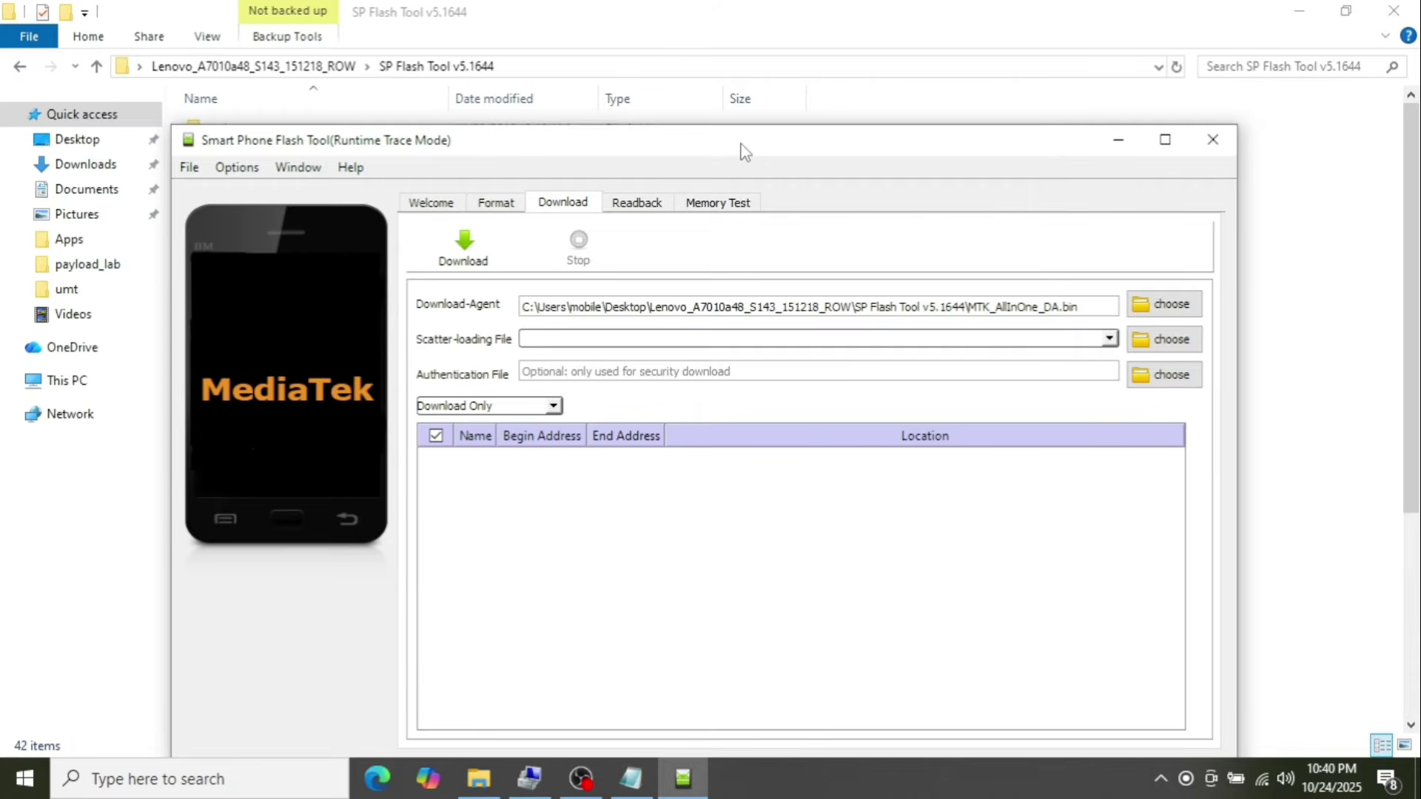
drag(743, 152, 737, 80)
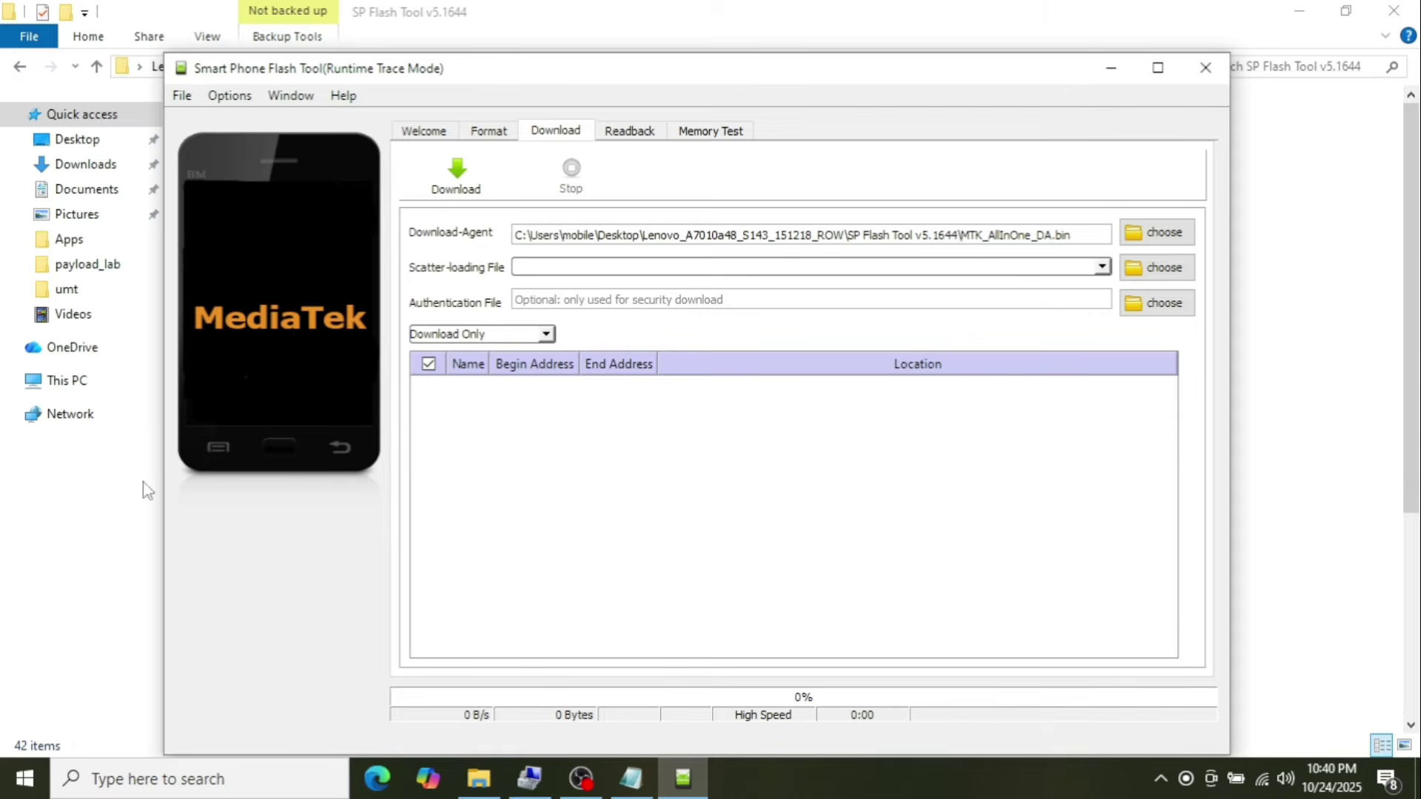
Switch to File Explorer and open the Lenovo package's Firmware folder to examine its files
click(99, 535)
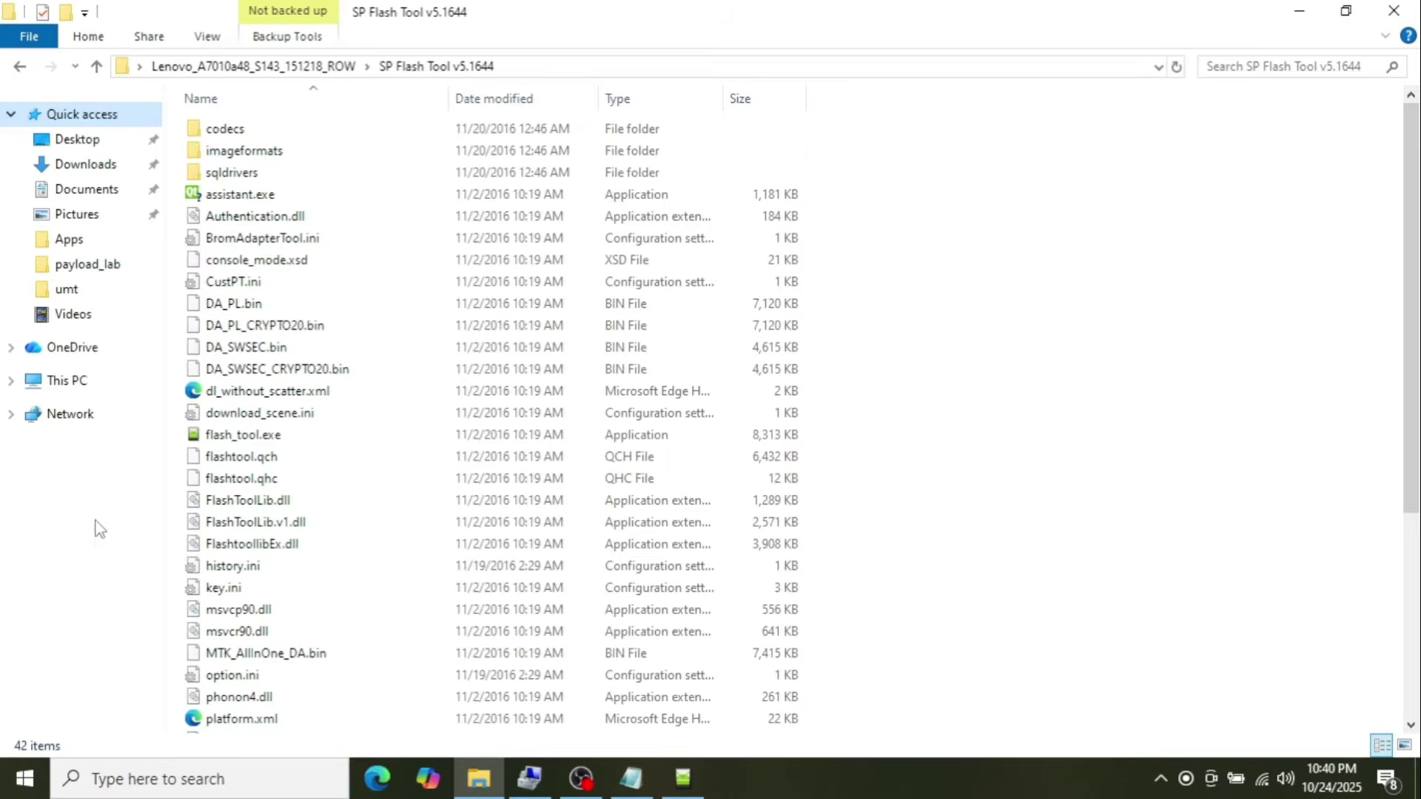
click(97, 67)
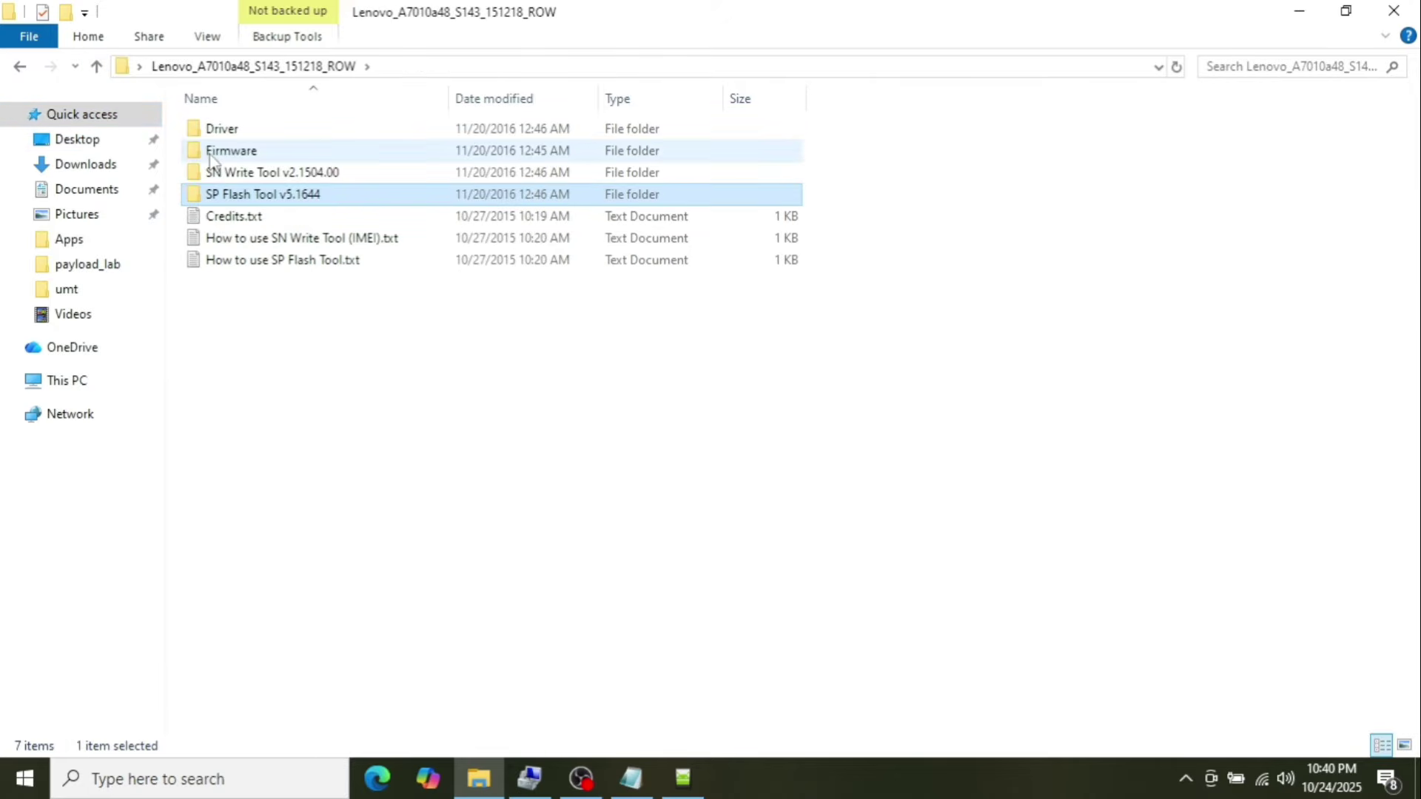
double_click(212, 156)
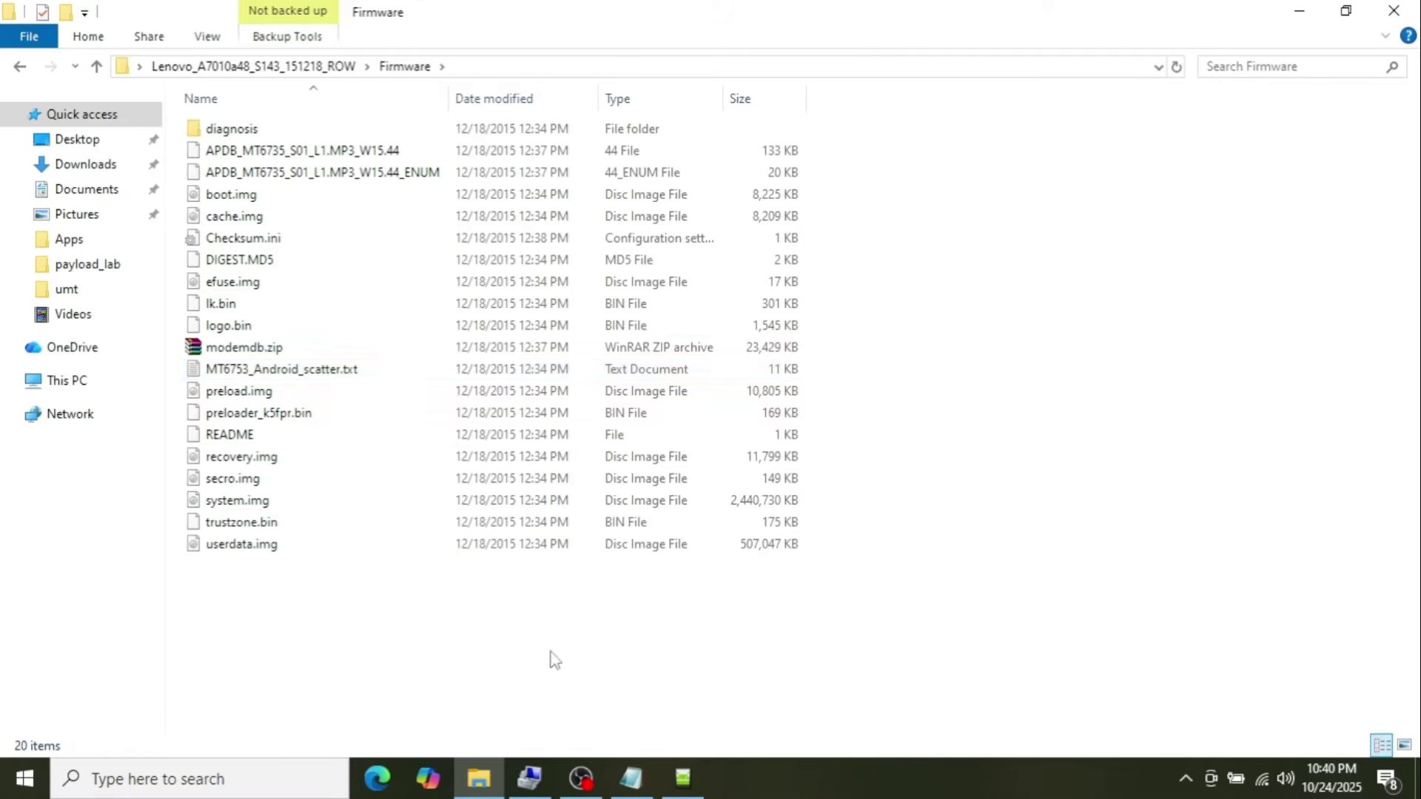
Return to Smart Phone Flash Tool and load MT6753_Android_scatter.txt from the Lenovo package's Firmware folder as the scatter-loading file
click(681, 785)
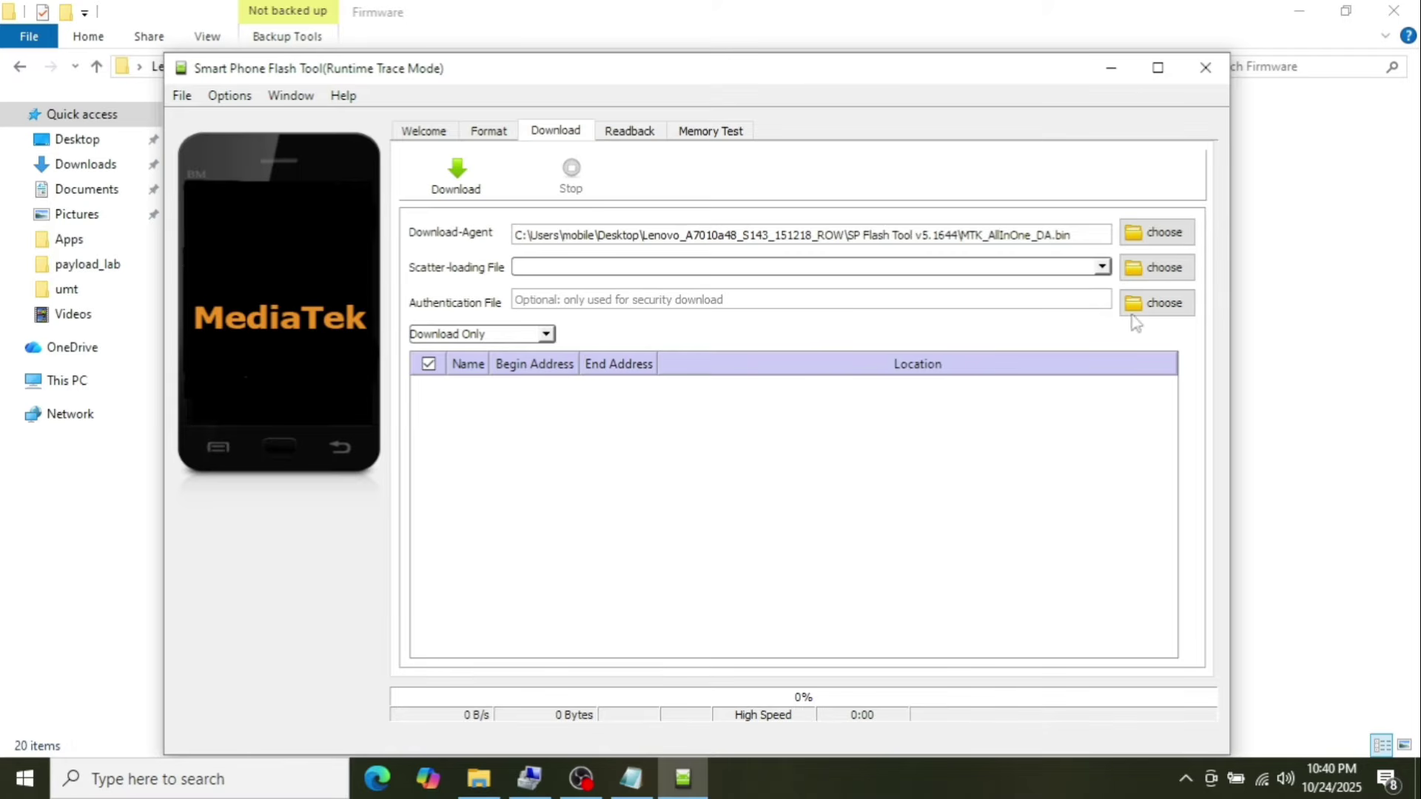
click(1150, 272)
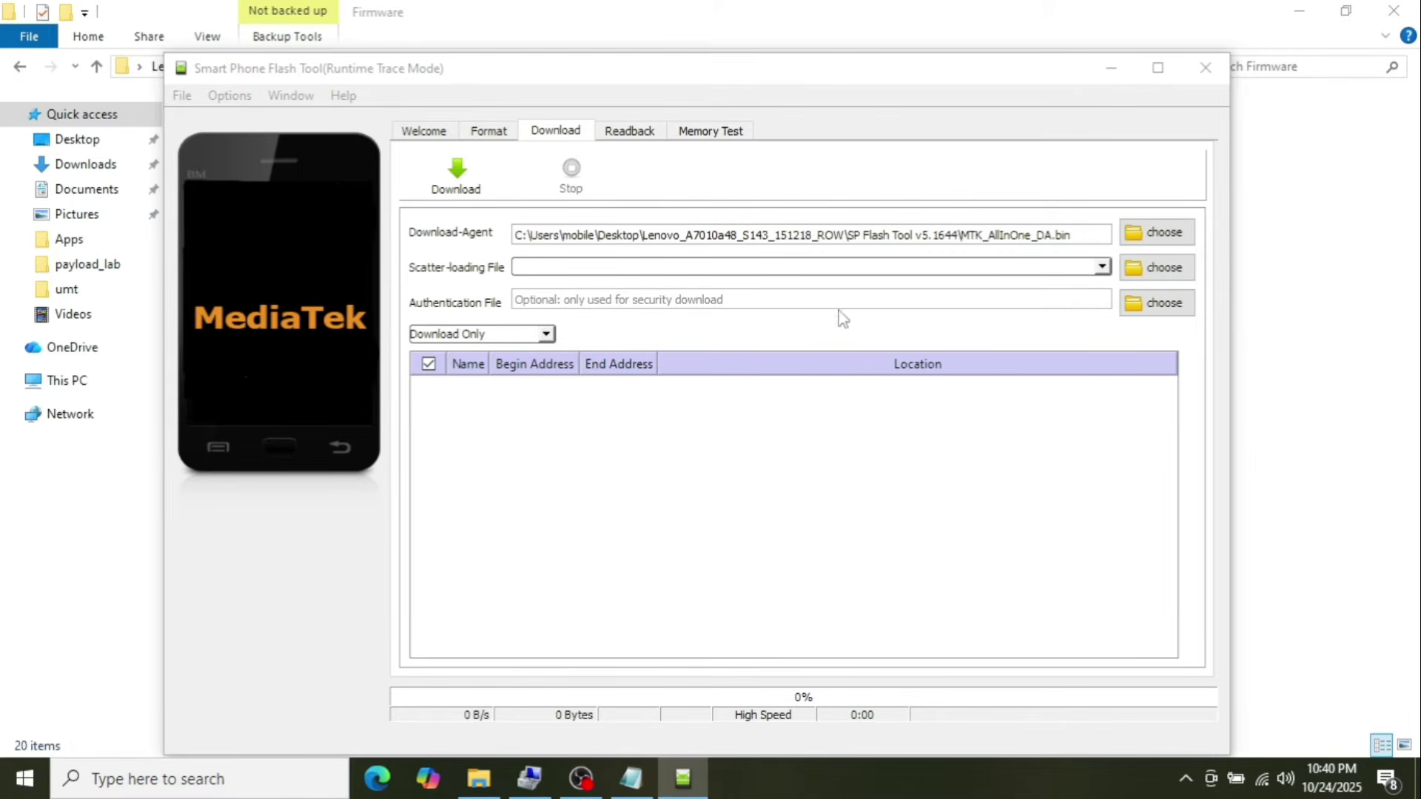
click(246, 239)
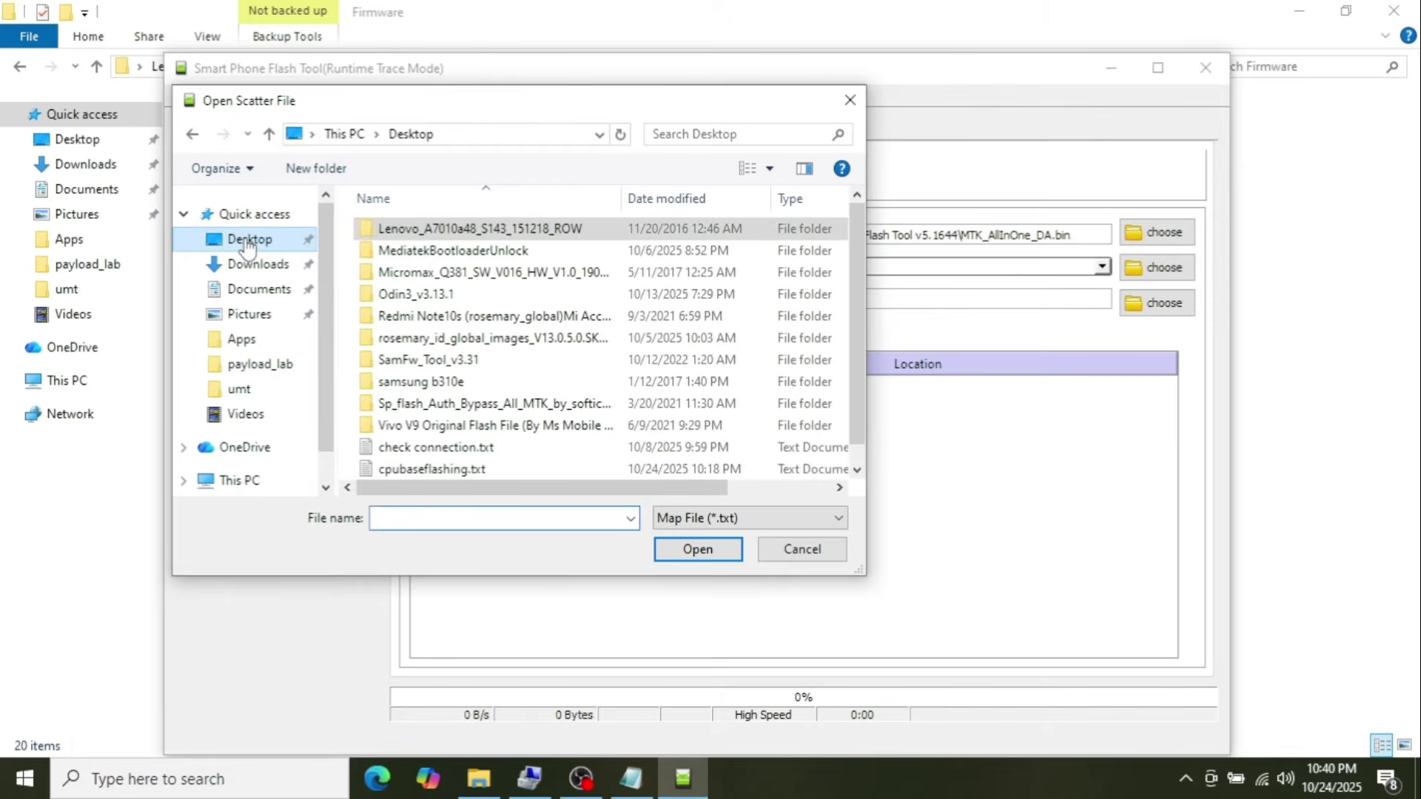
double_click(426, 230)
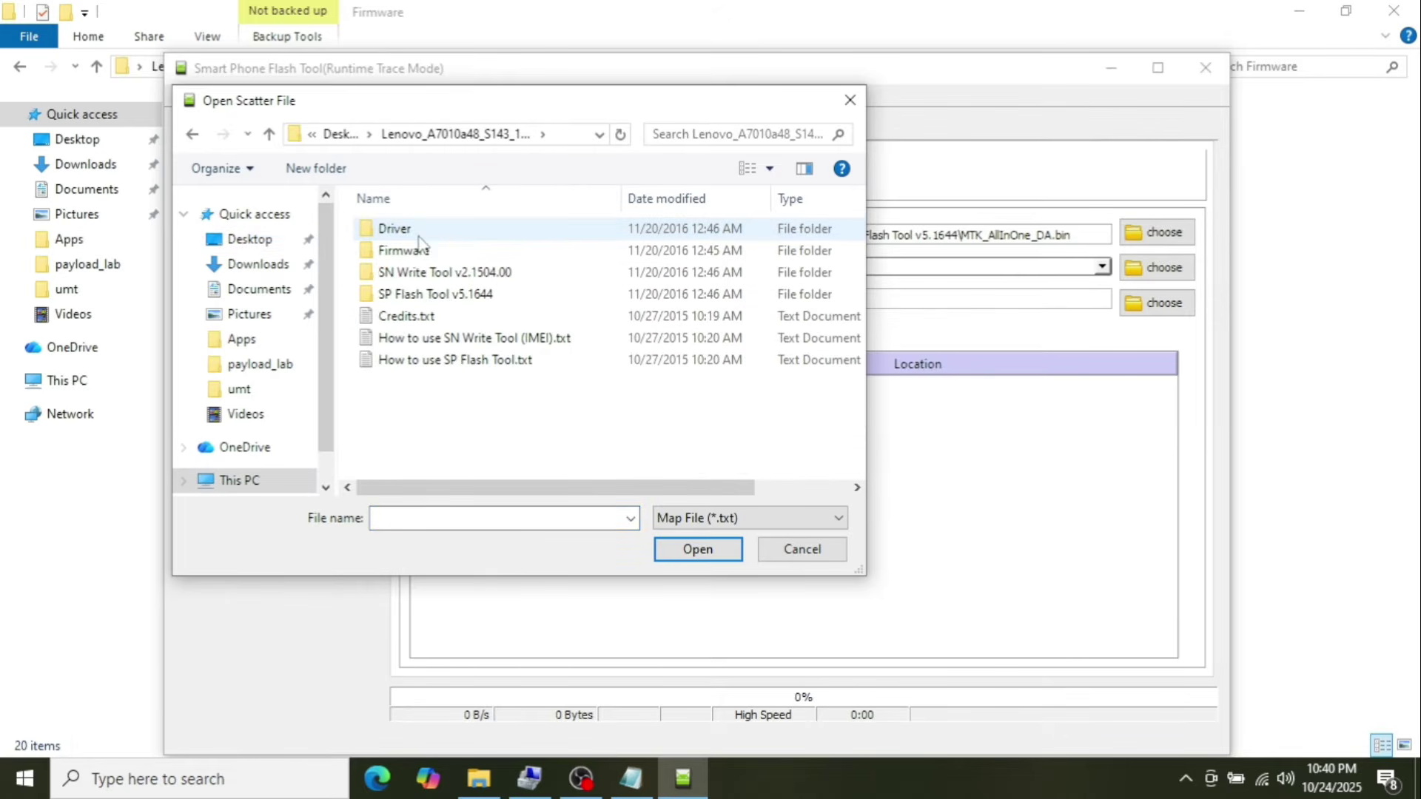
double_click(404, 251)
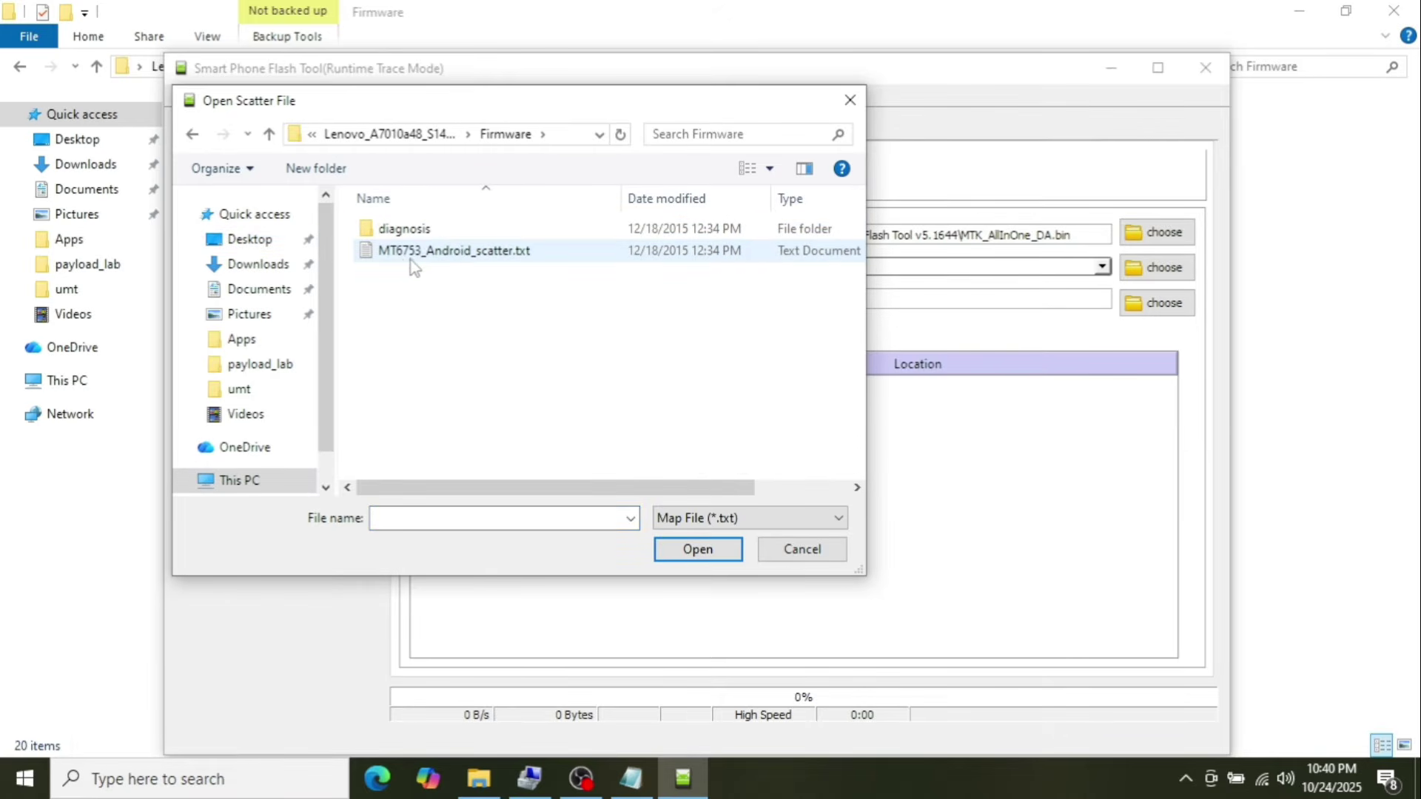
click(436, 255)
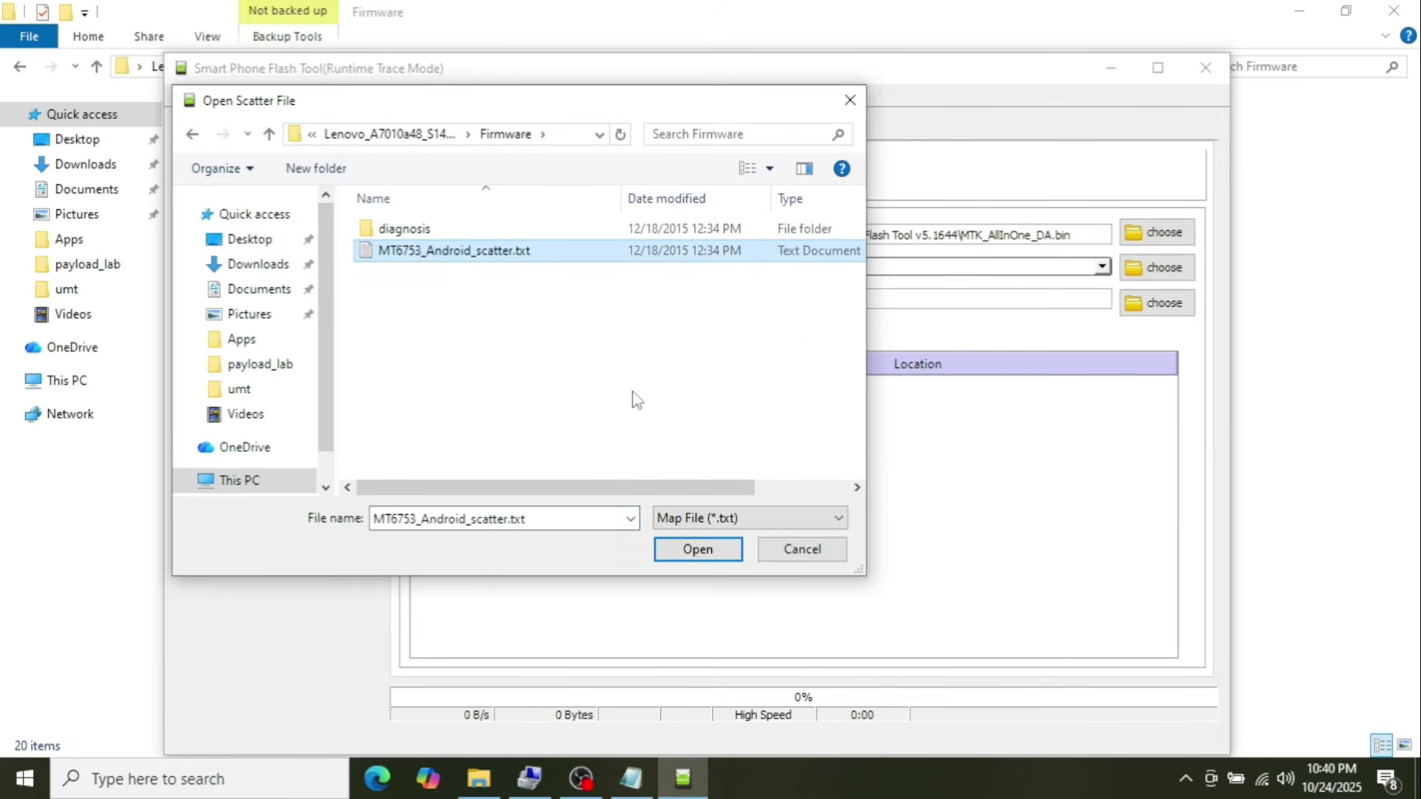
click(700, 549)
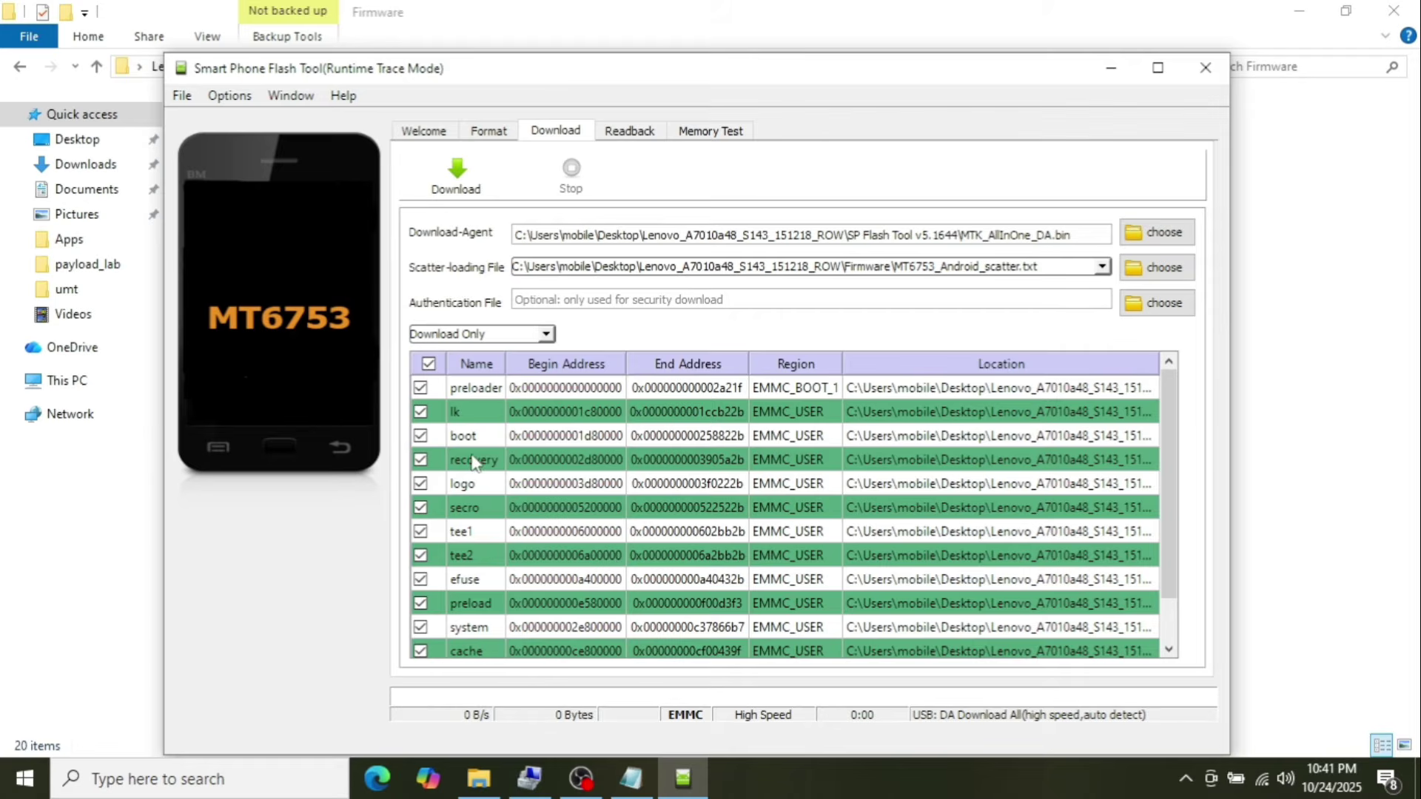
Exclude the preloader partition, start the Download Only flash and stop it again
click(421, 388)
click(459, 191)
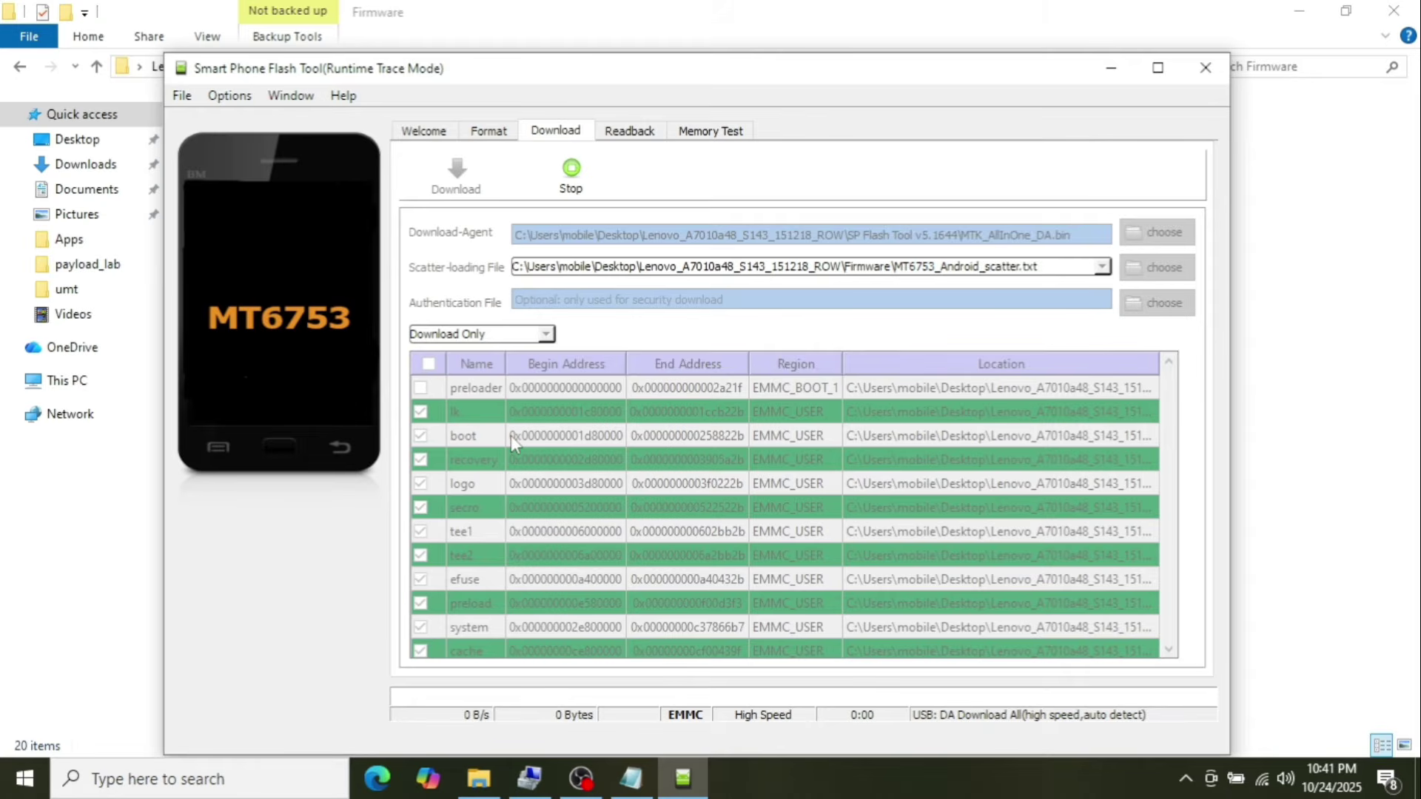
click(570, 176)
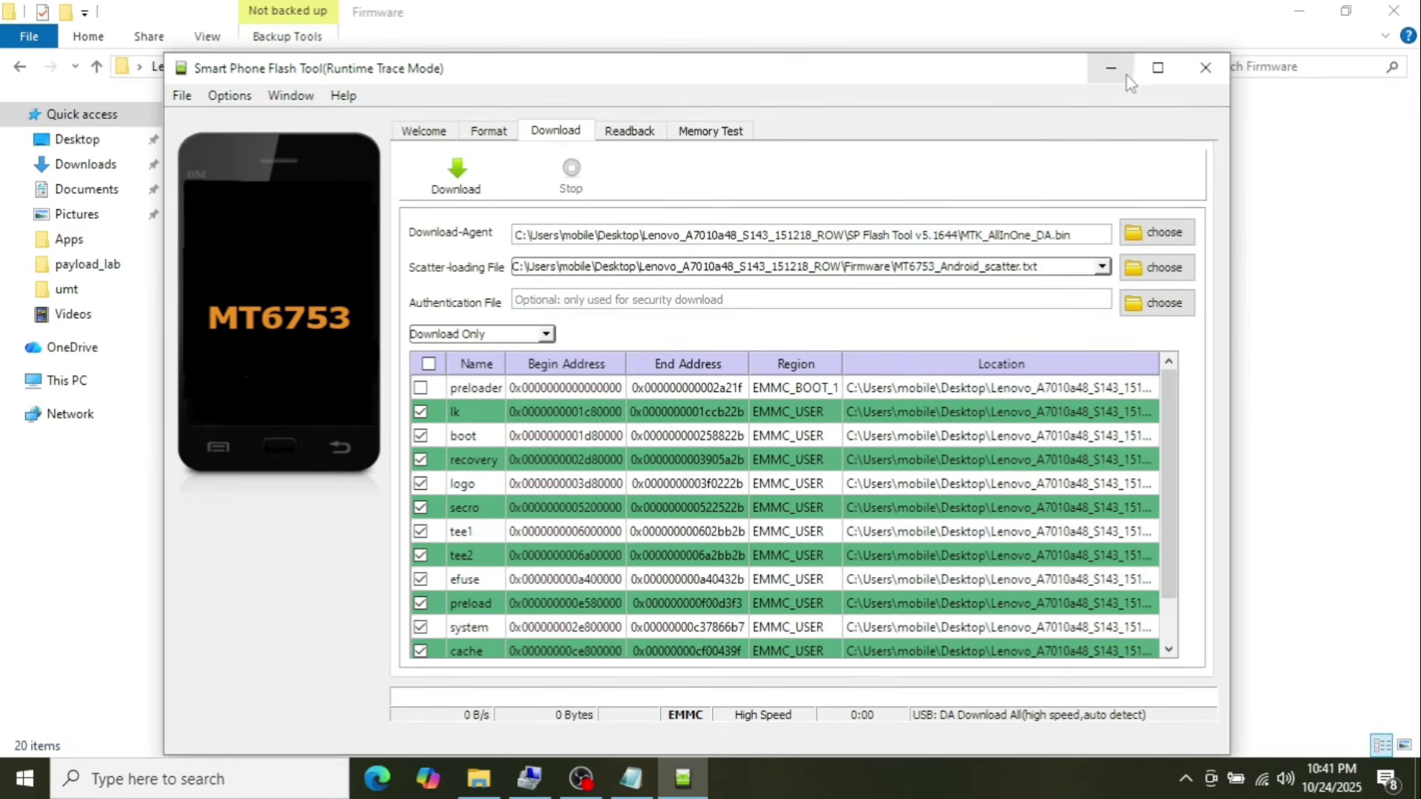
Close the flash tool and the Lenovo folder, and open the Firmware folder of the desktop's Micromax_Q381_SW_V016_HW_V1.0_19012017 package
click(1203, 72)
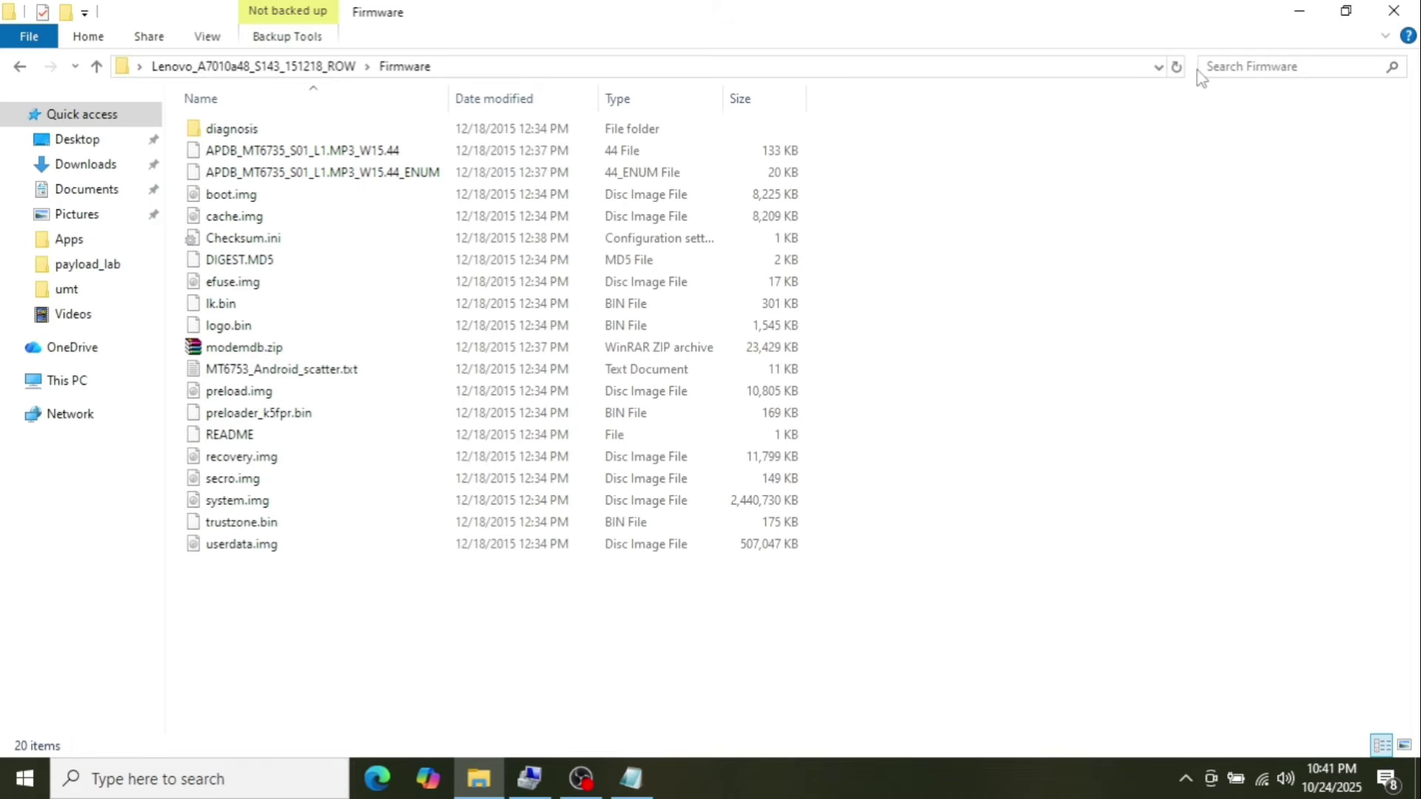
click(1394, 10)
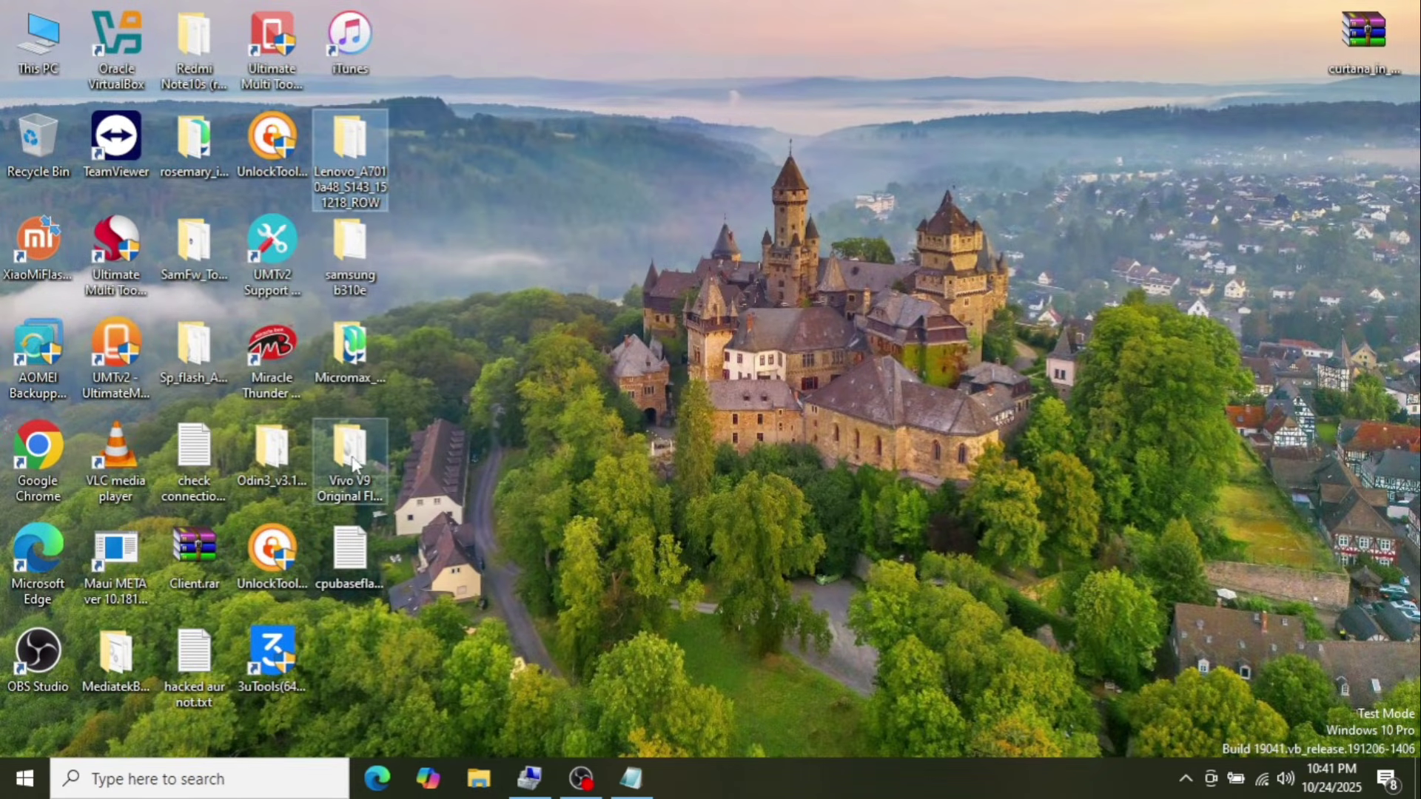
double_click(372, 341)
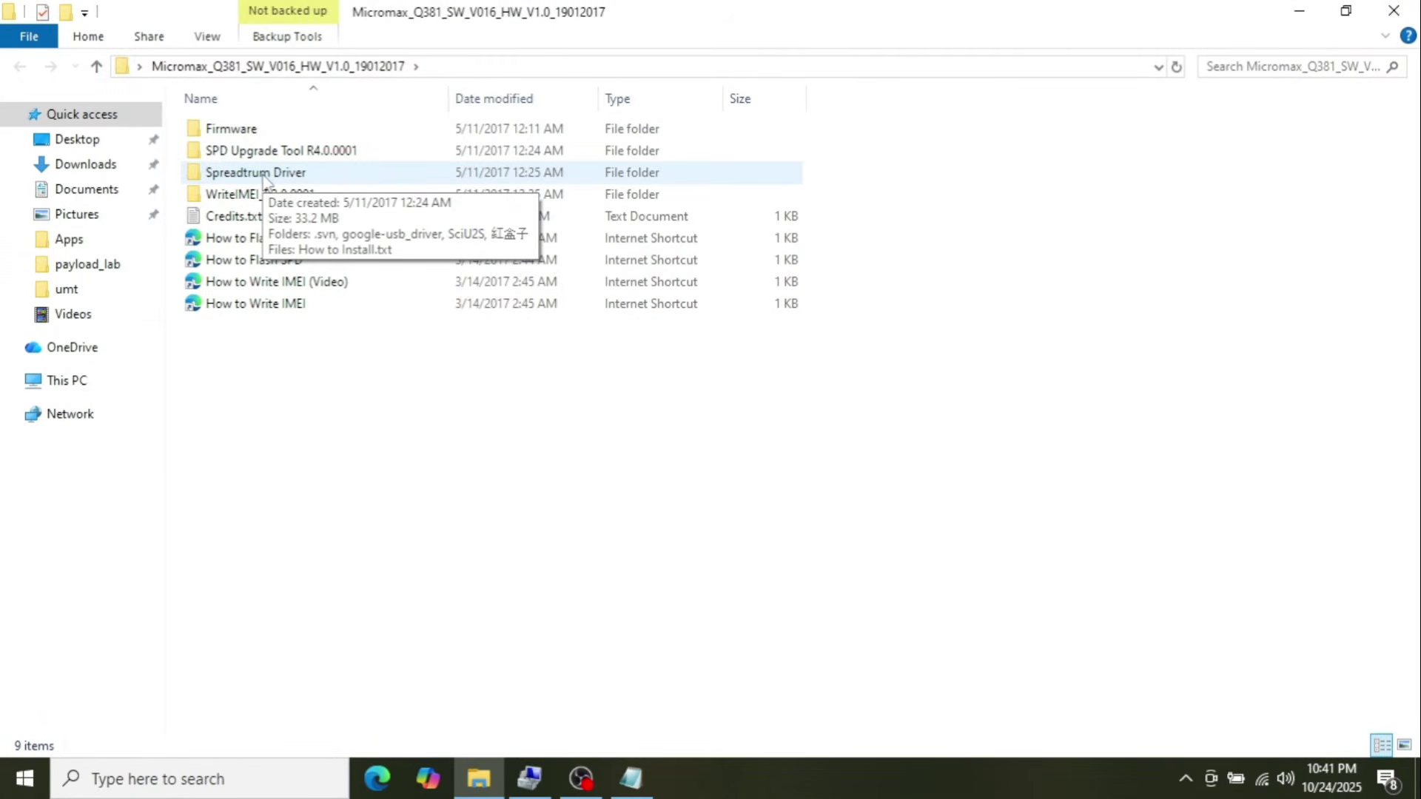
double_click(263, 132)
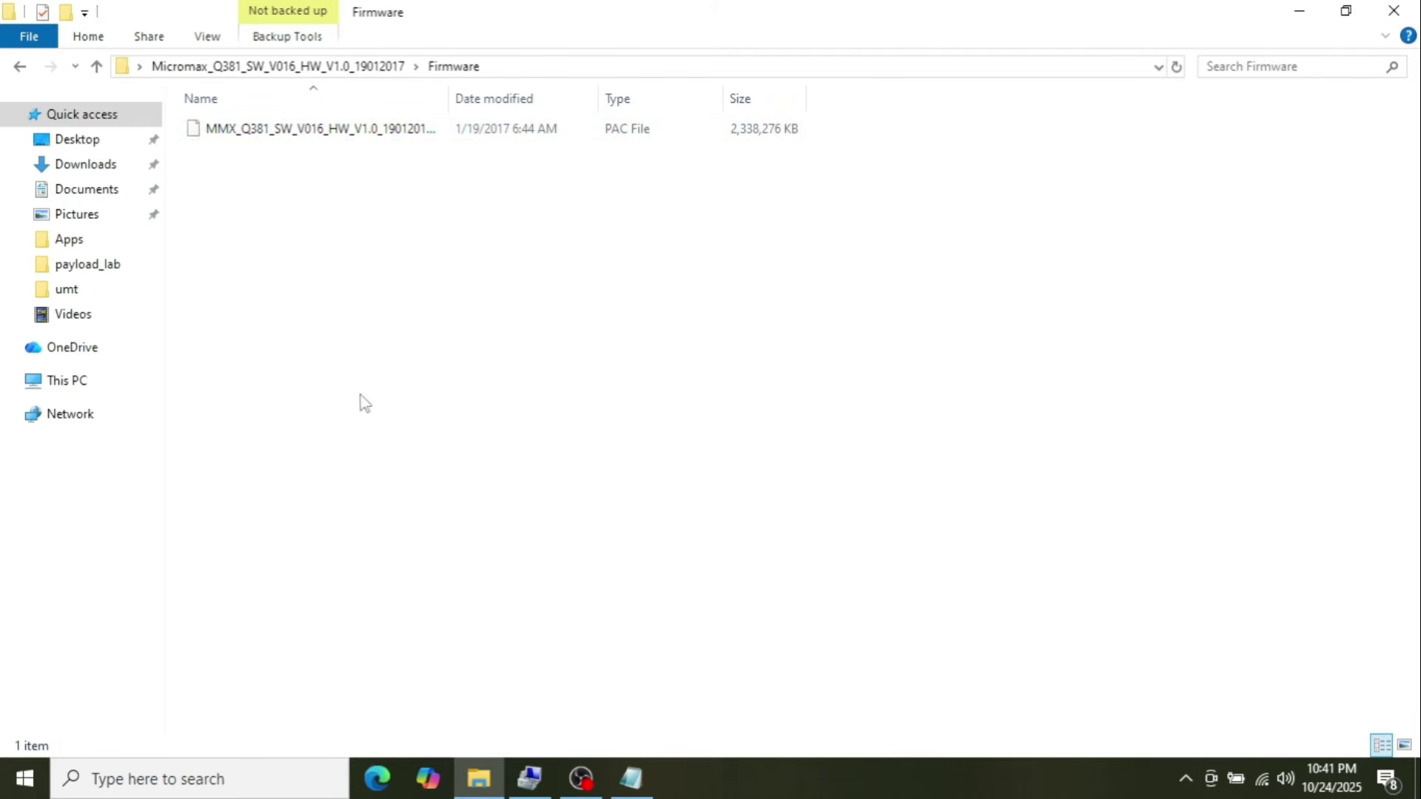
Launch ResearchDownload.exe from the Micromax package's SPD Upgrade Tool R4.0.0001 folder
click(96, 68)
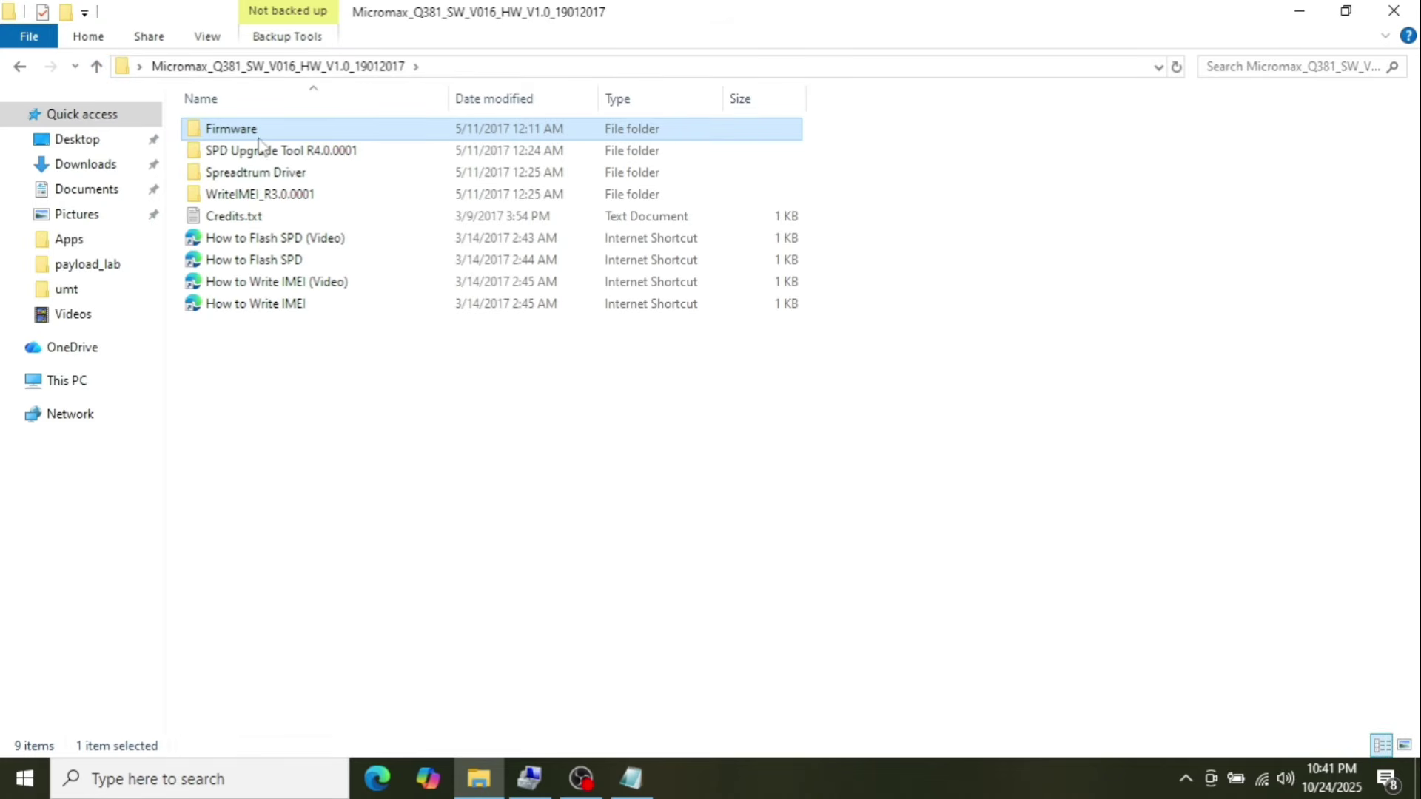
double_click(271, 151)
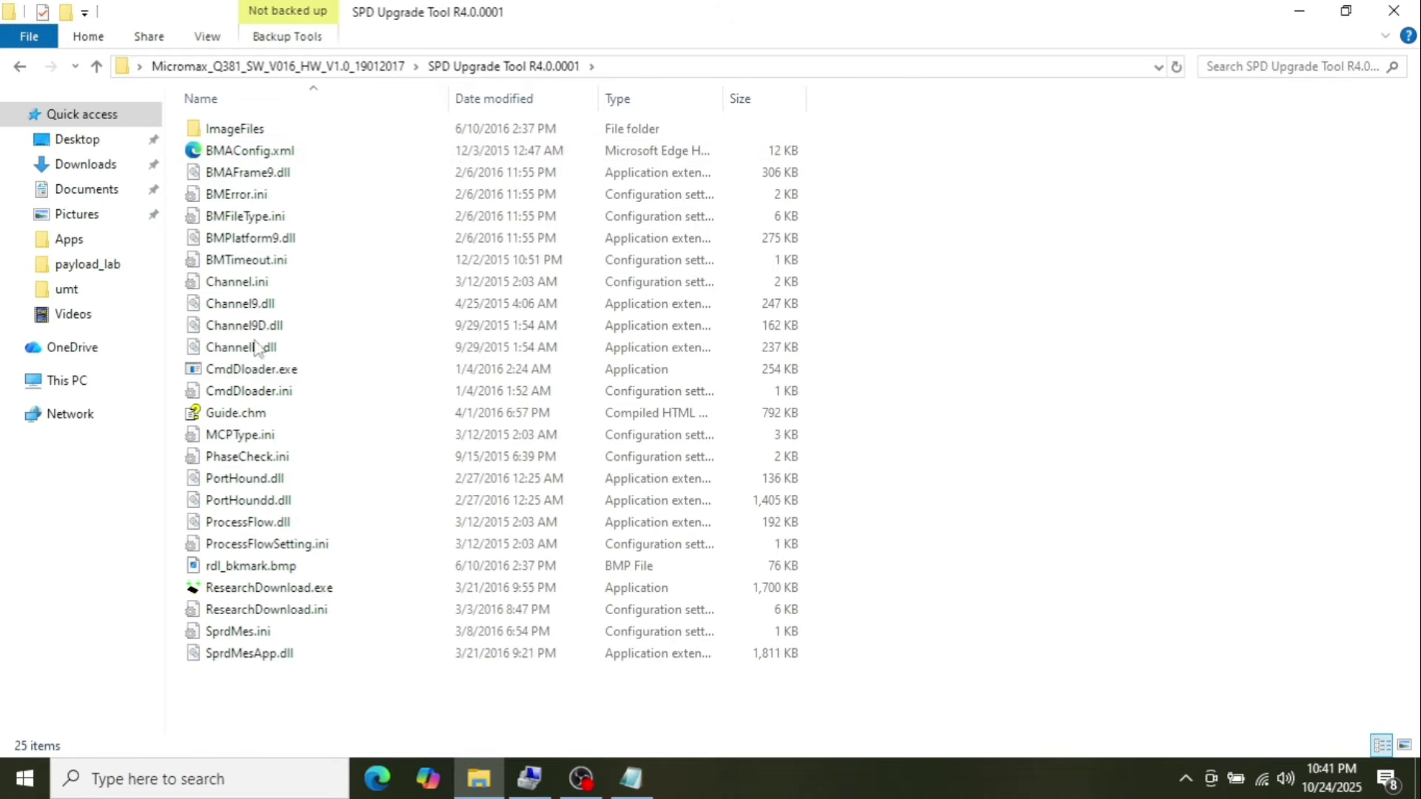
double_click(234, 589)
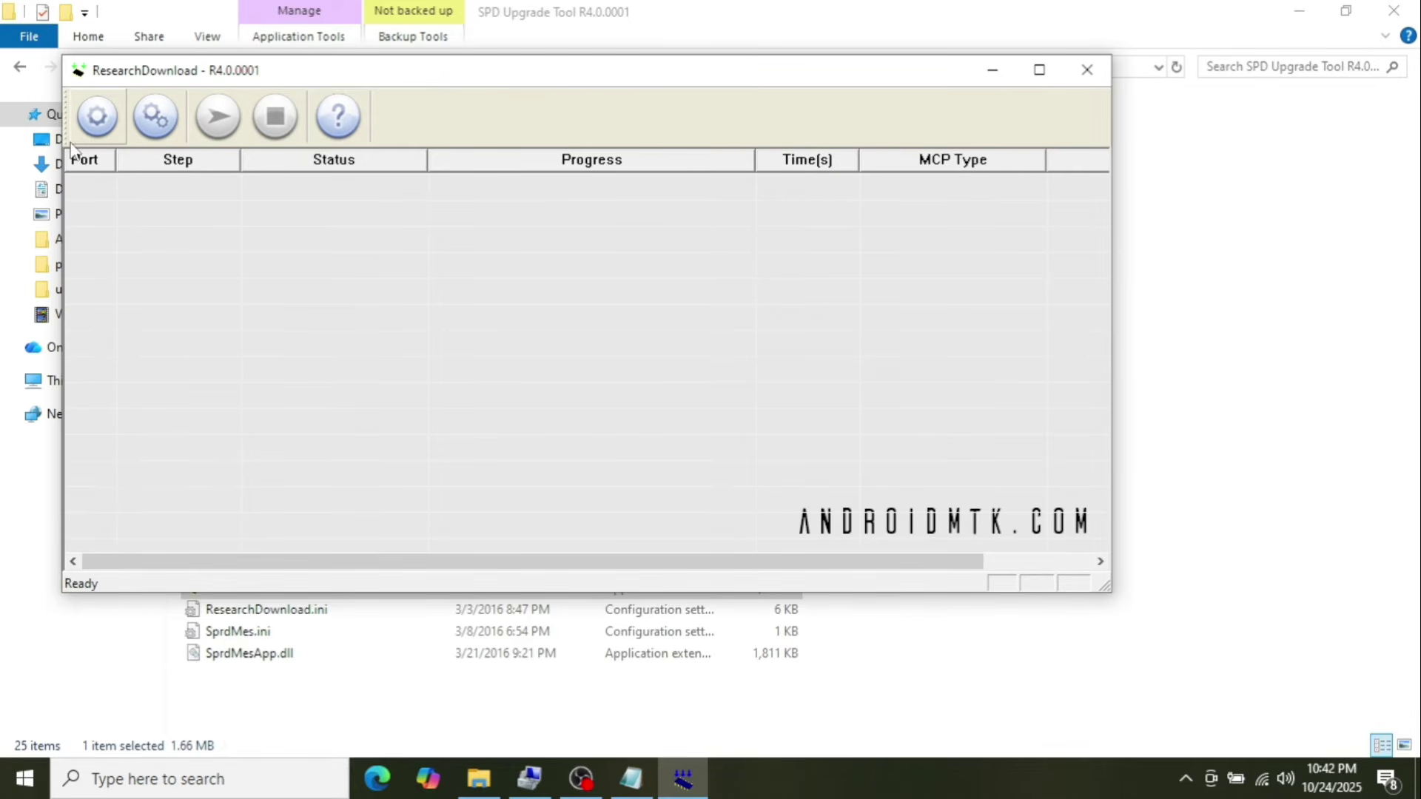
Load the packet file MMX_Q381_SW_V016_HW_V1.0_19012017.pac from the desktop Micromax package's Firmware folder into ResearchDownload
click(90, 126)
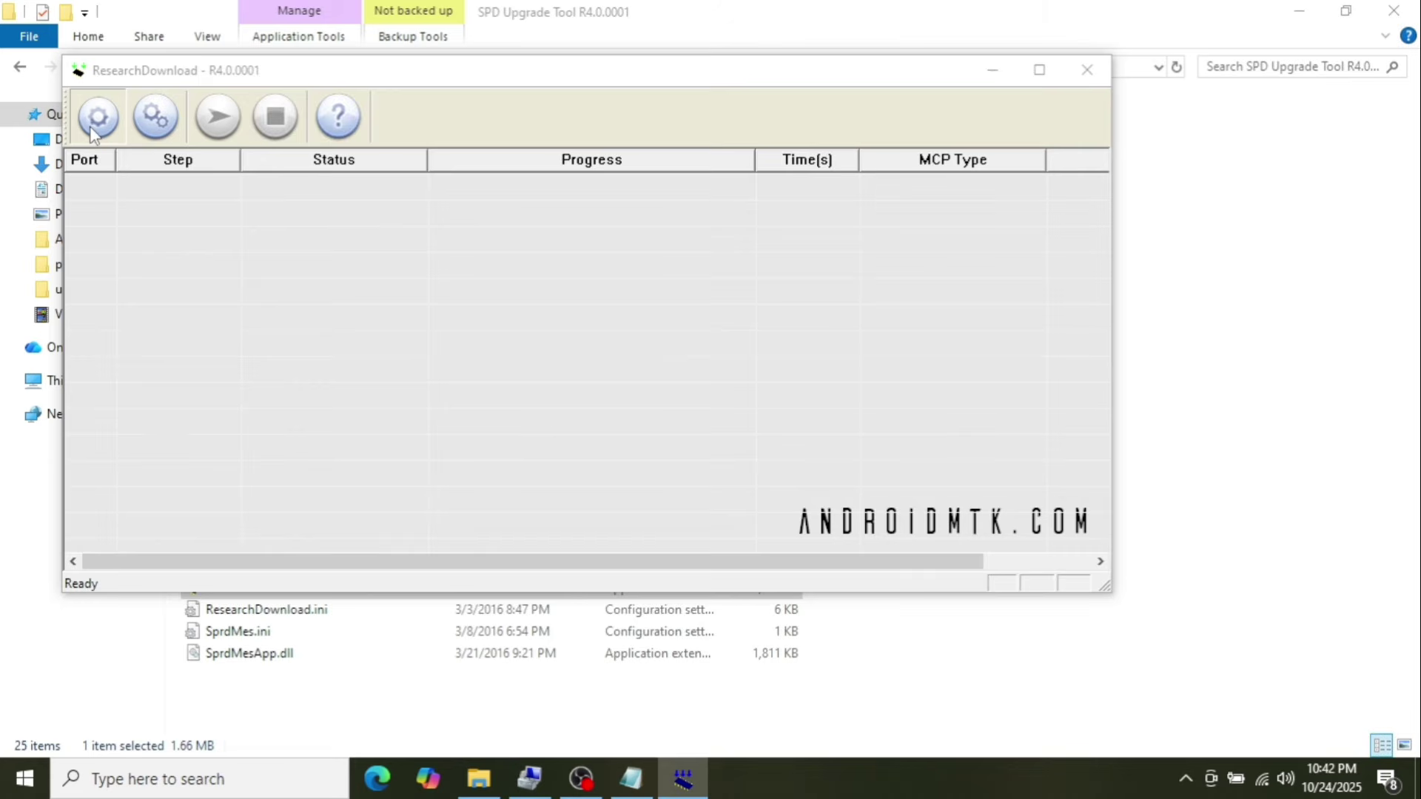
click(326, 217)
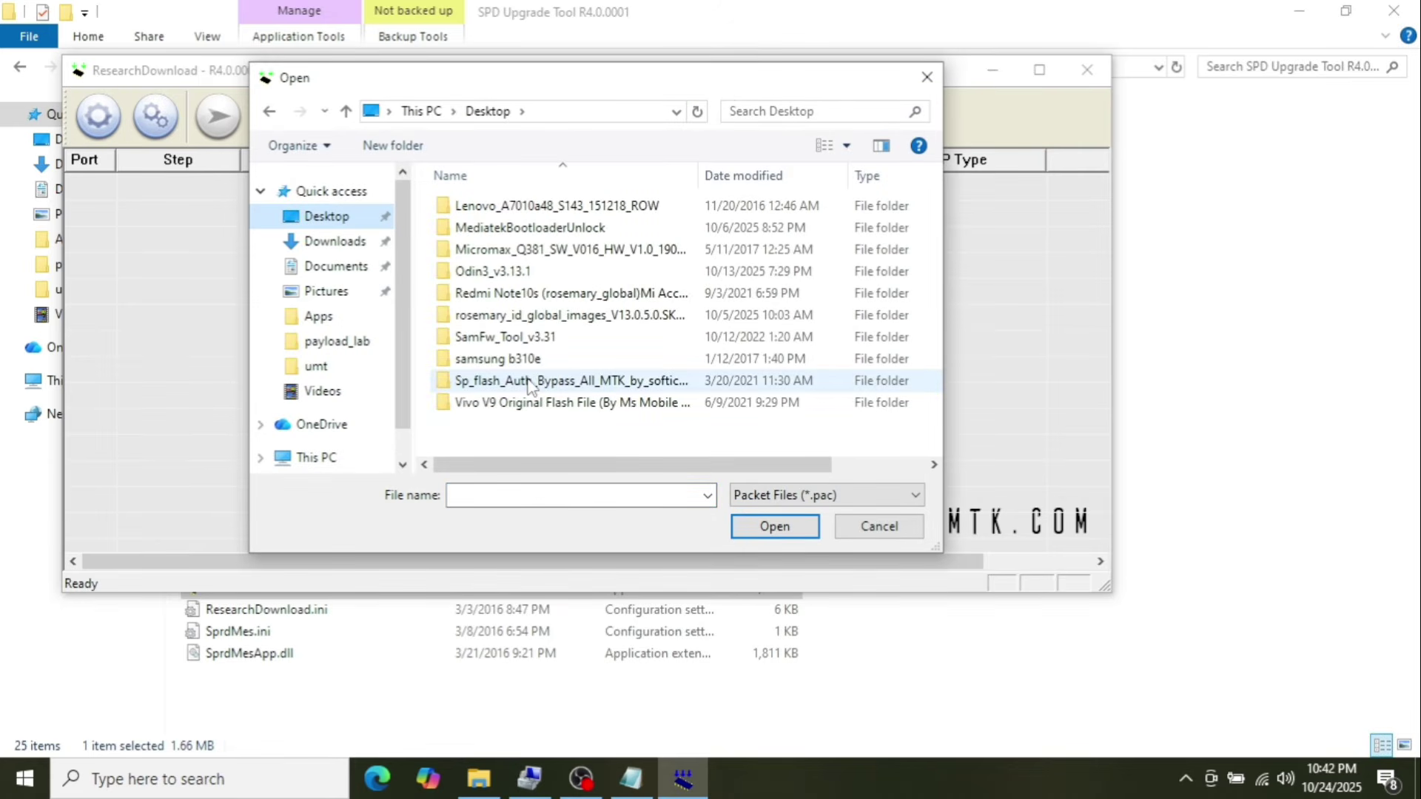
double_click(541, 250)
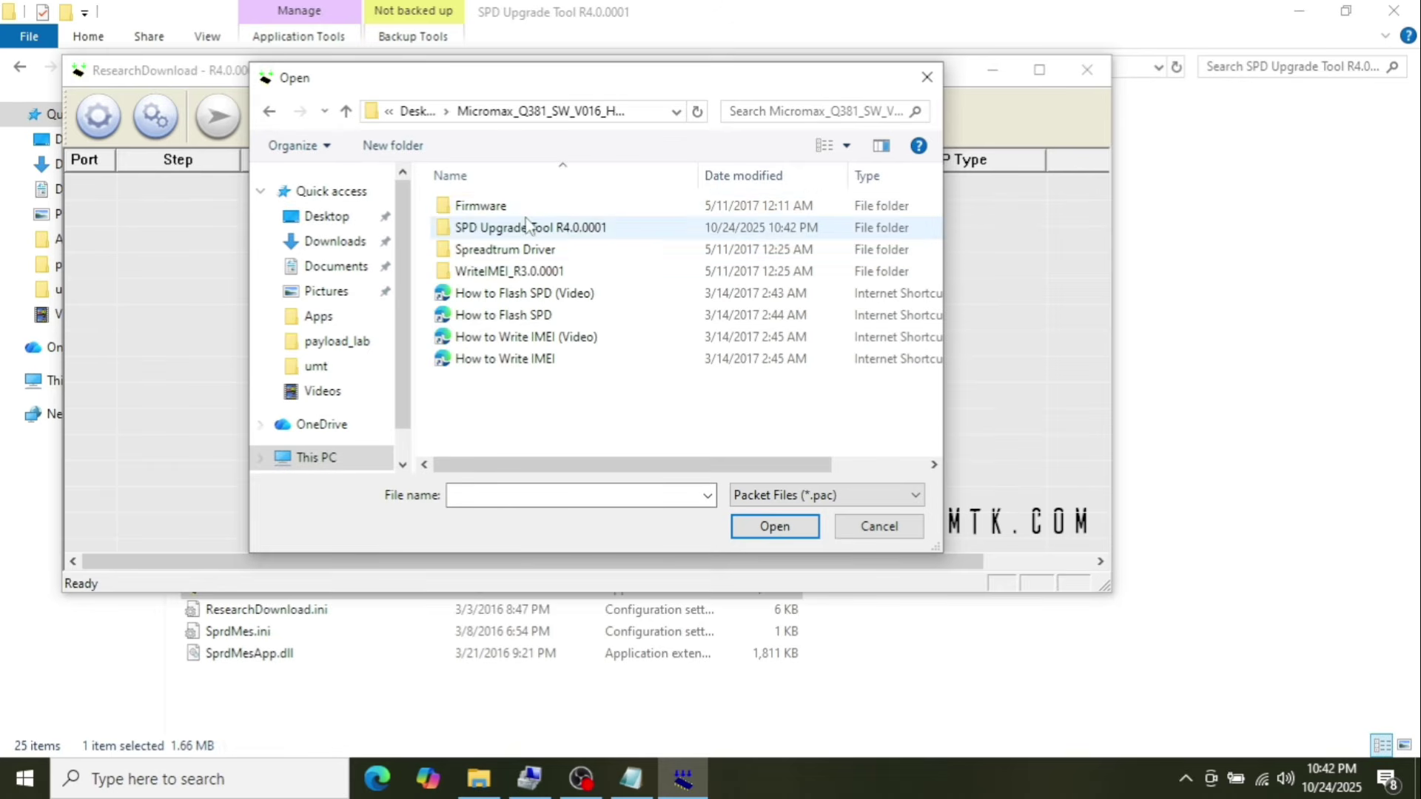
double_click(527, 210)
click(526, 215)
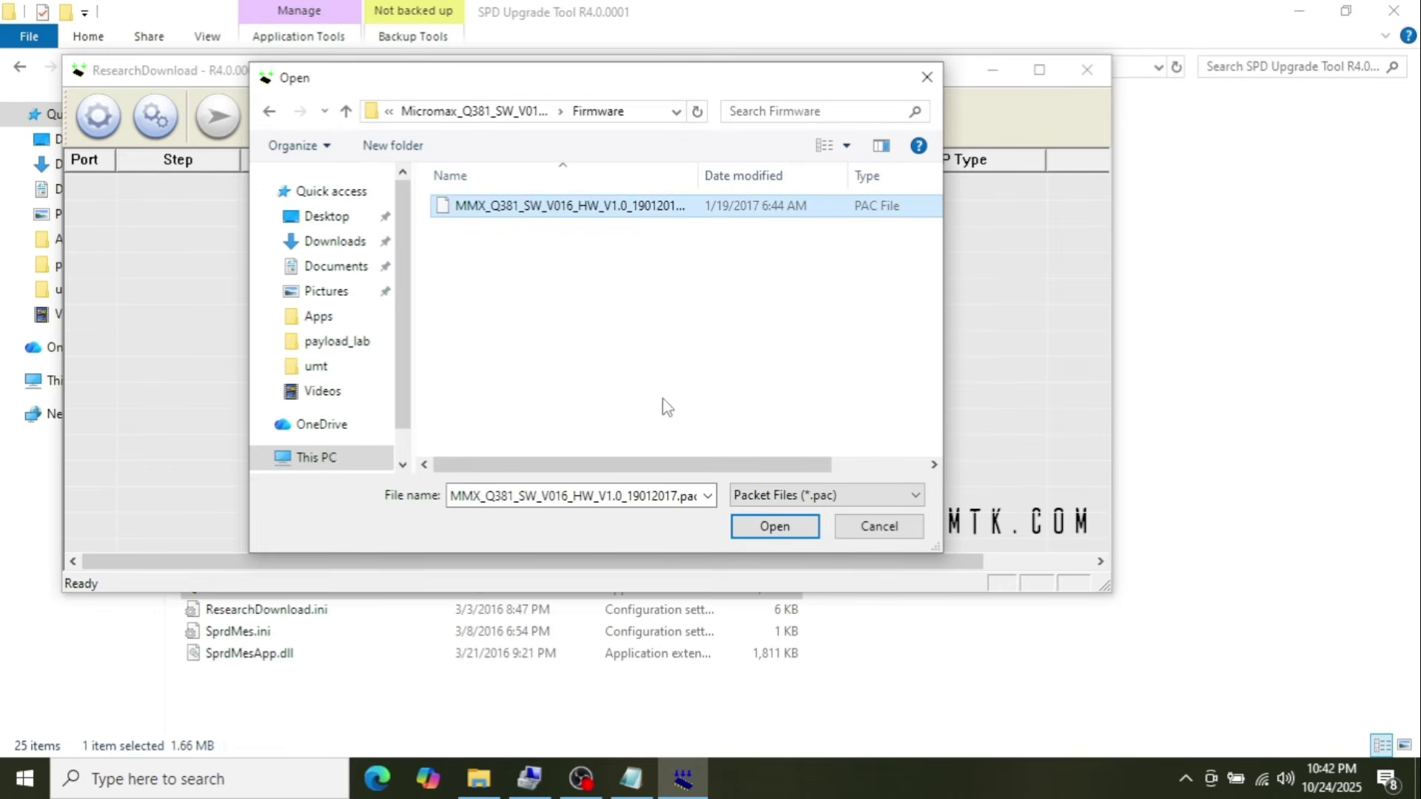
click(749, 521)
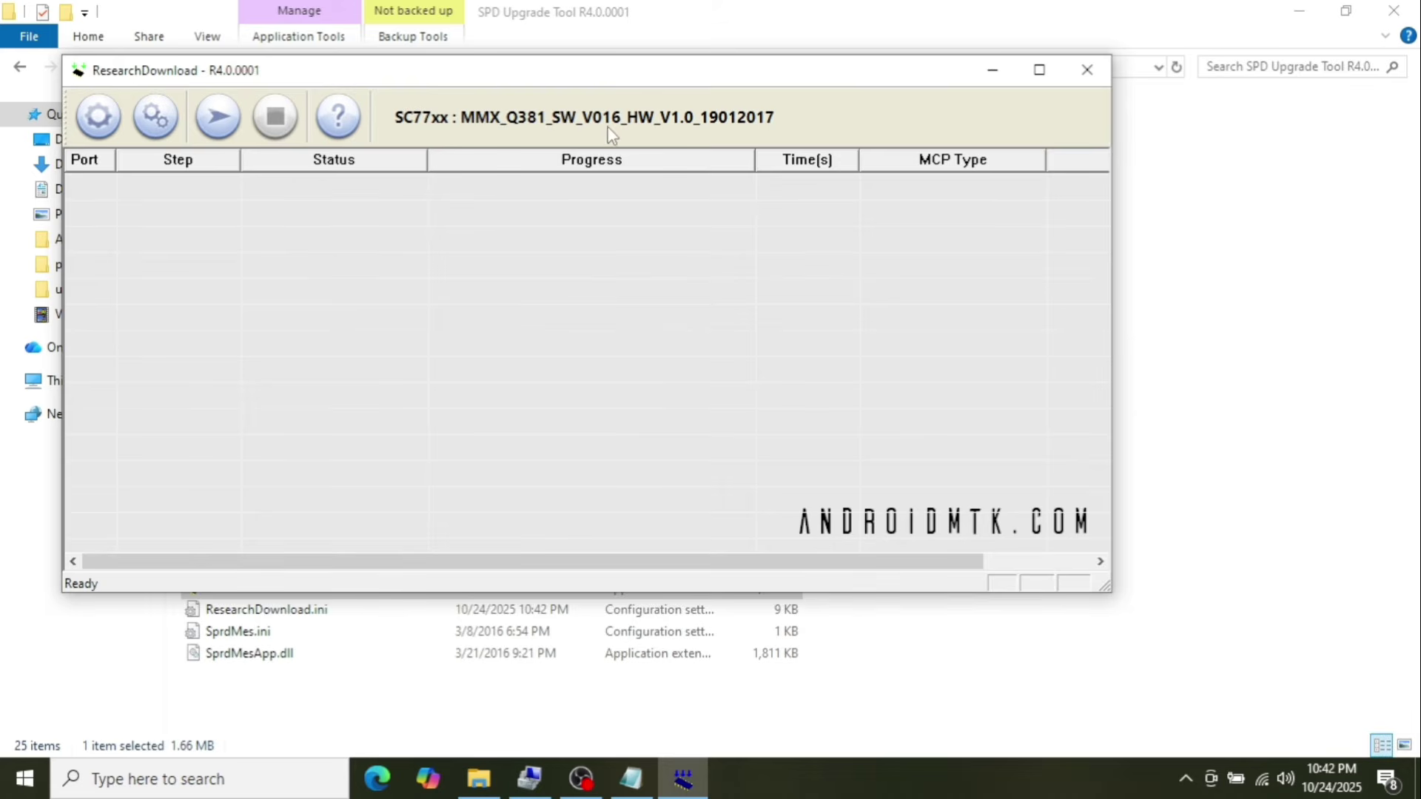
Start the firmware download and stop it again, closing ResearchDownload and the SPD Upgrade Tool folder
click(224, 125)
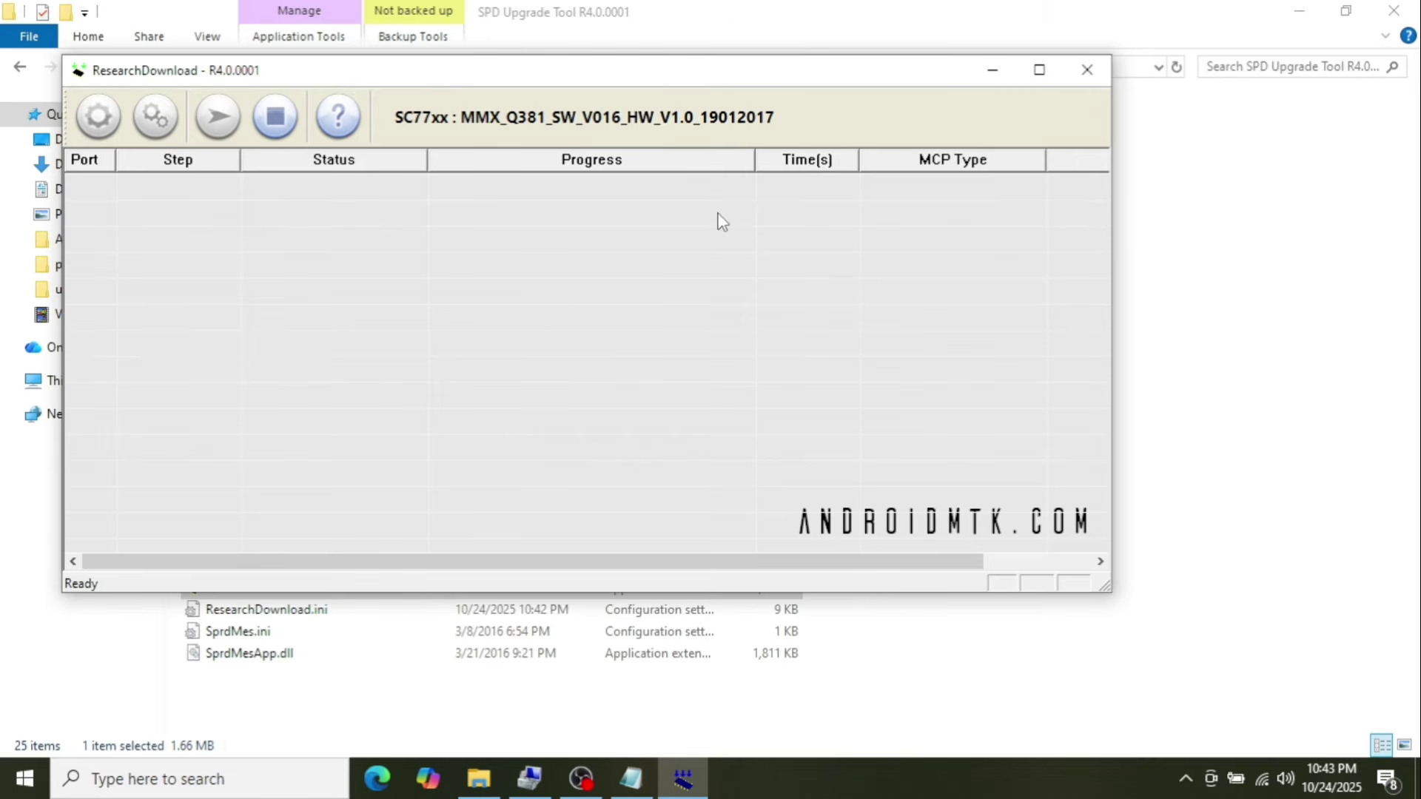
click(275, 117)
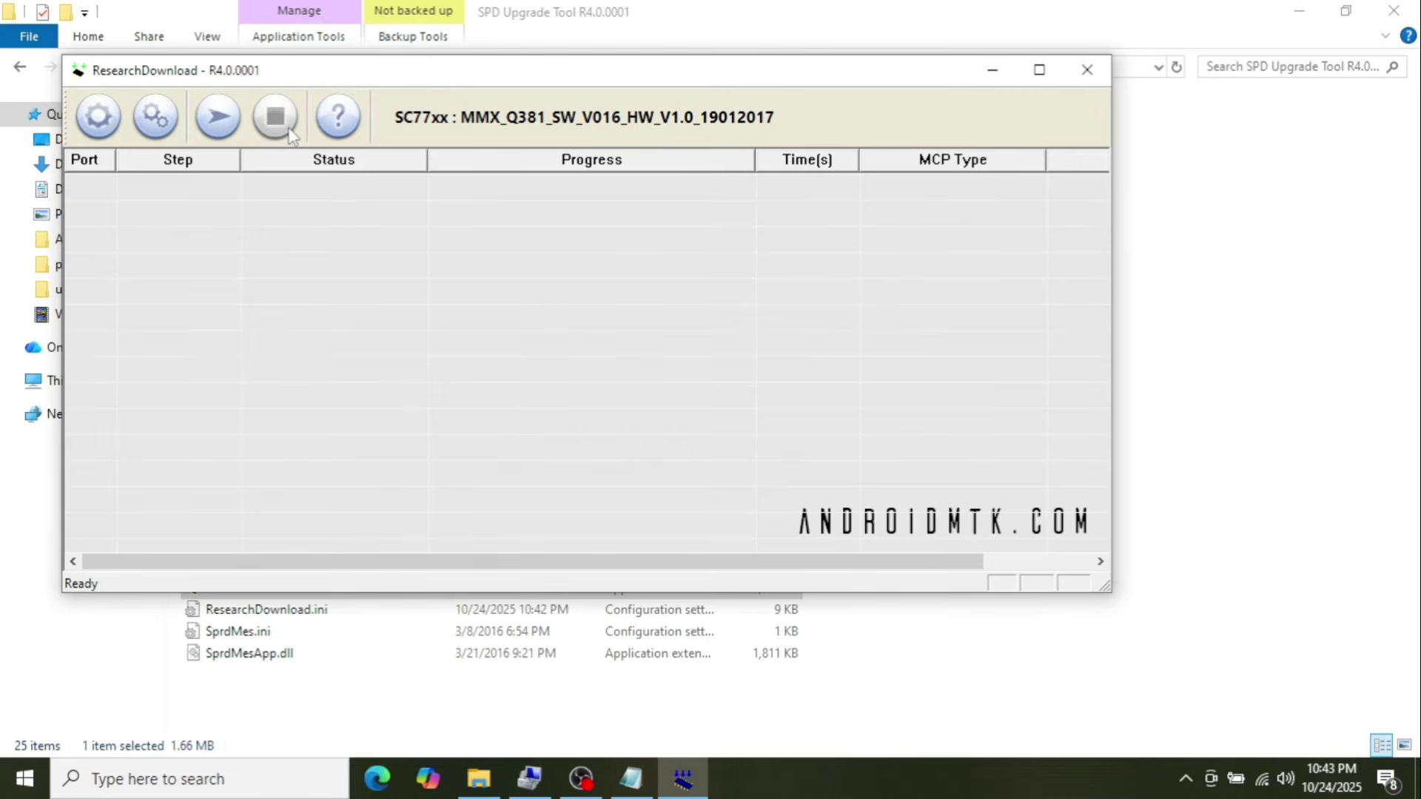
click(1084, 70)
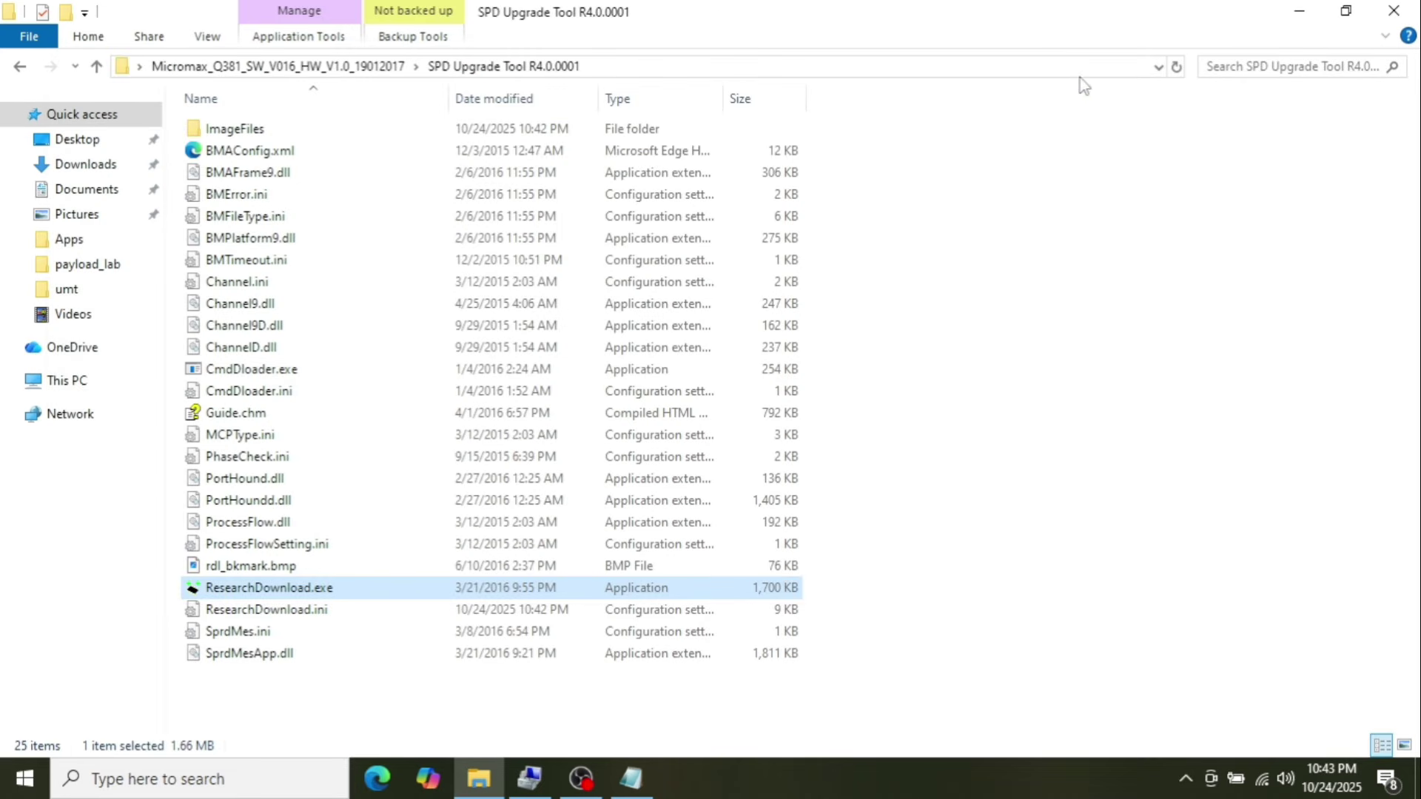
click(1394, 10)
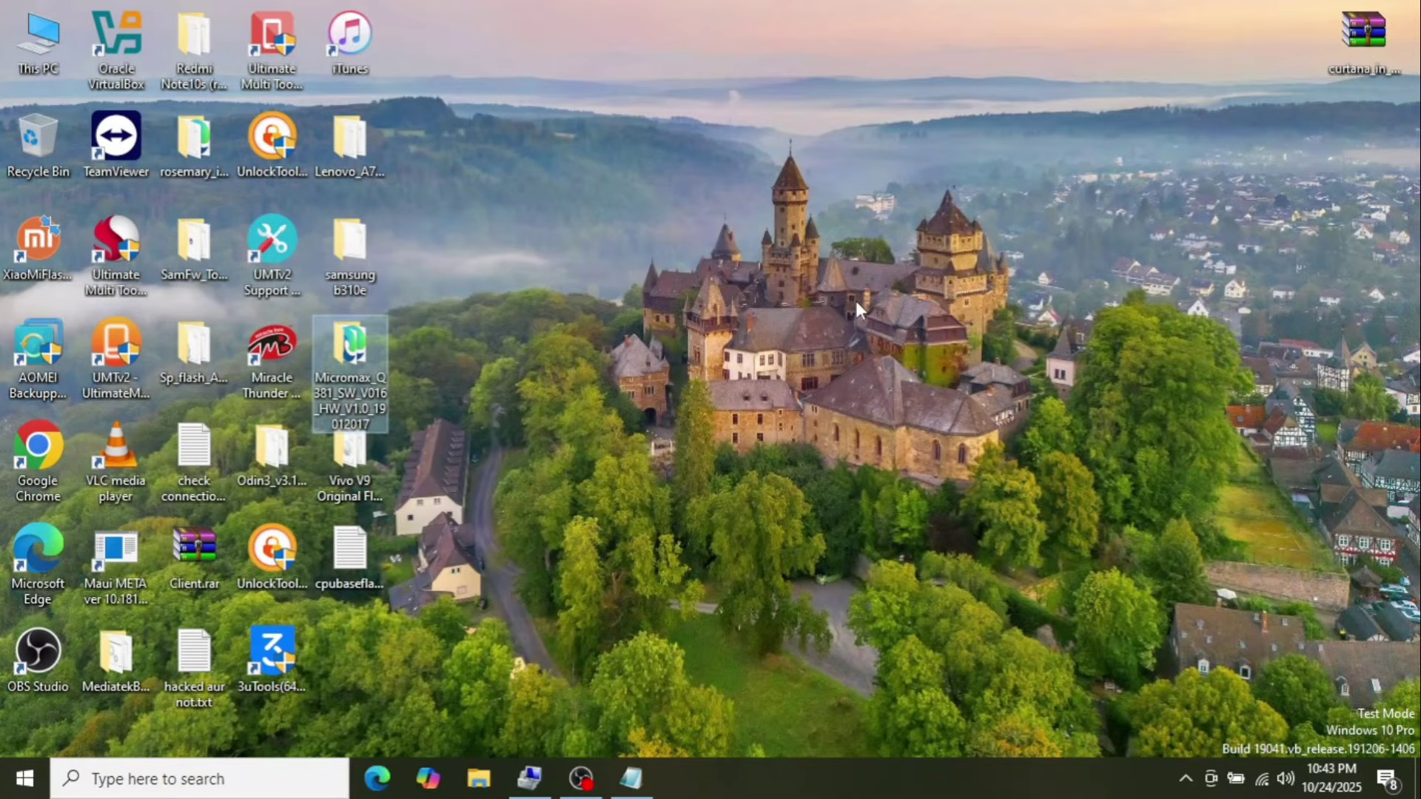
Open the desktop's Vivo V9 Original Flash File folder, examine its Qualcomm firmware files and close it
click(363, 486)
double_click(362, 487)
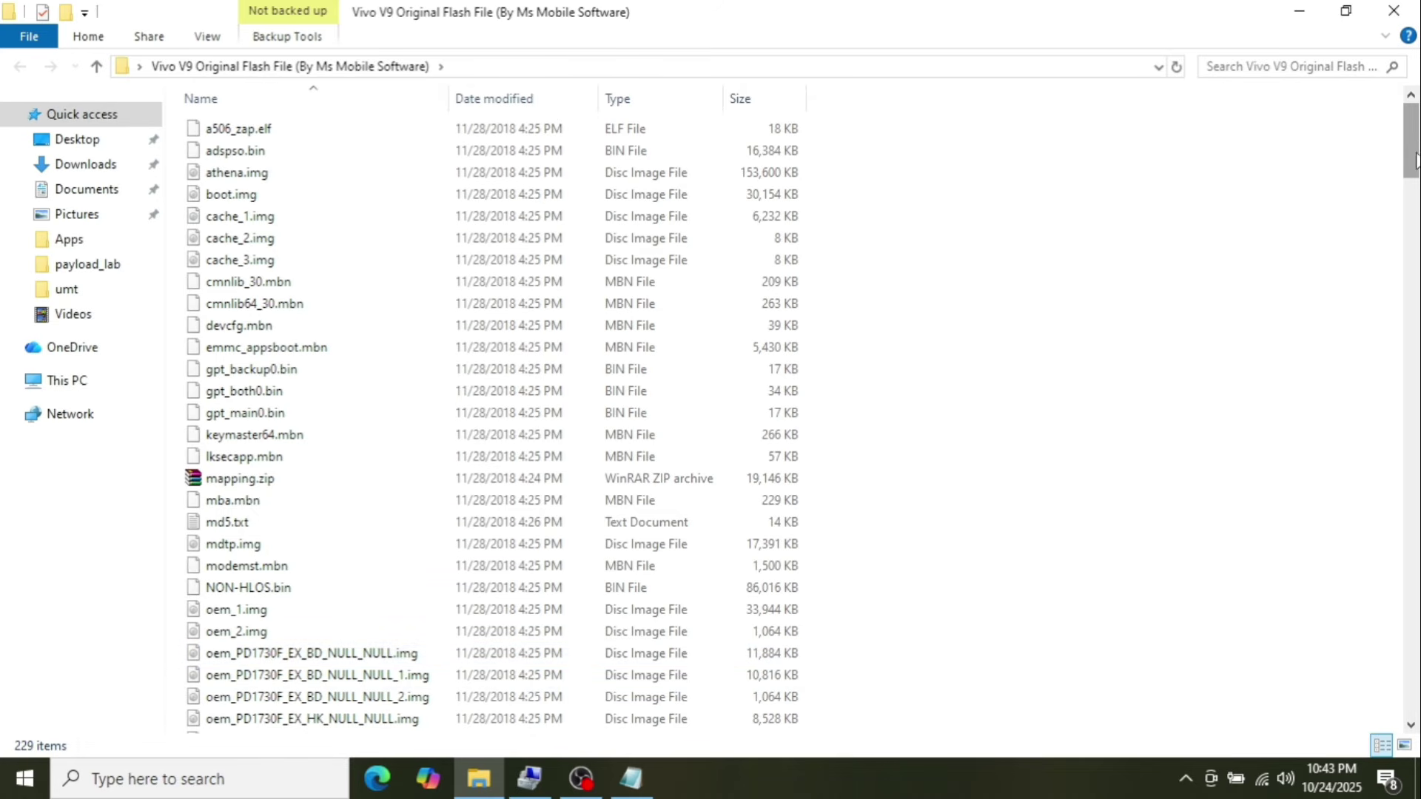
drag(1415, 162, 1415, 348)
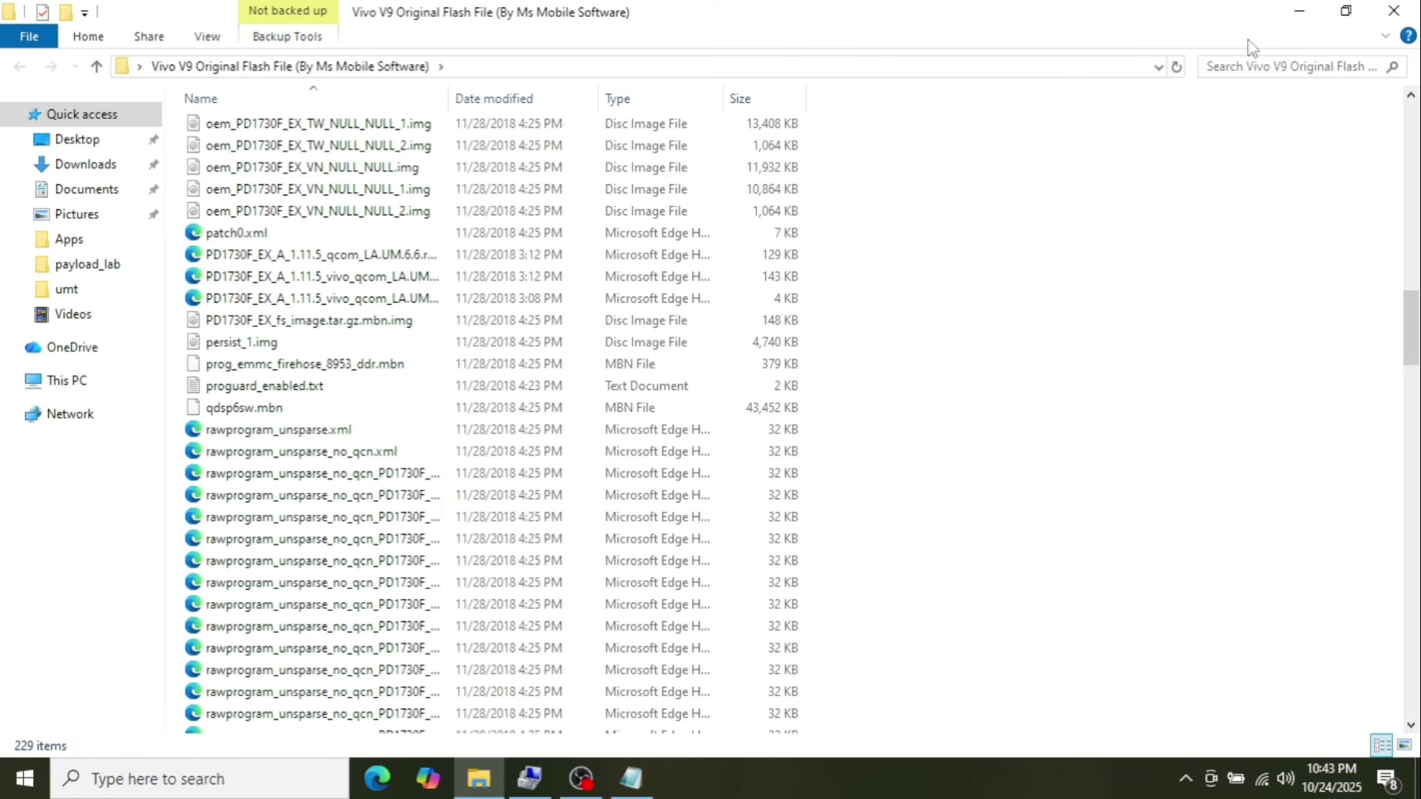
click(1393, 10)
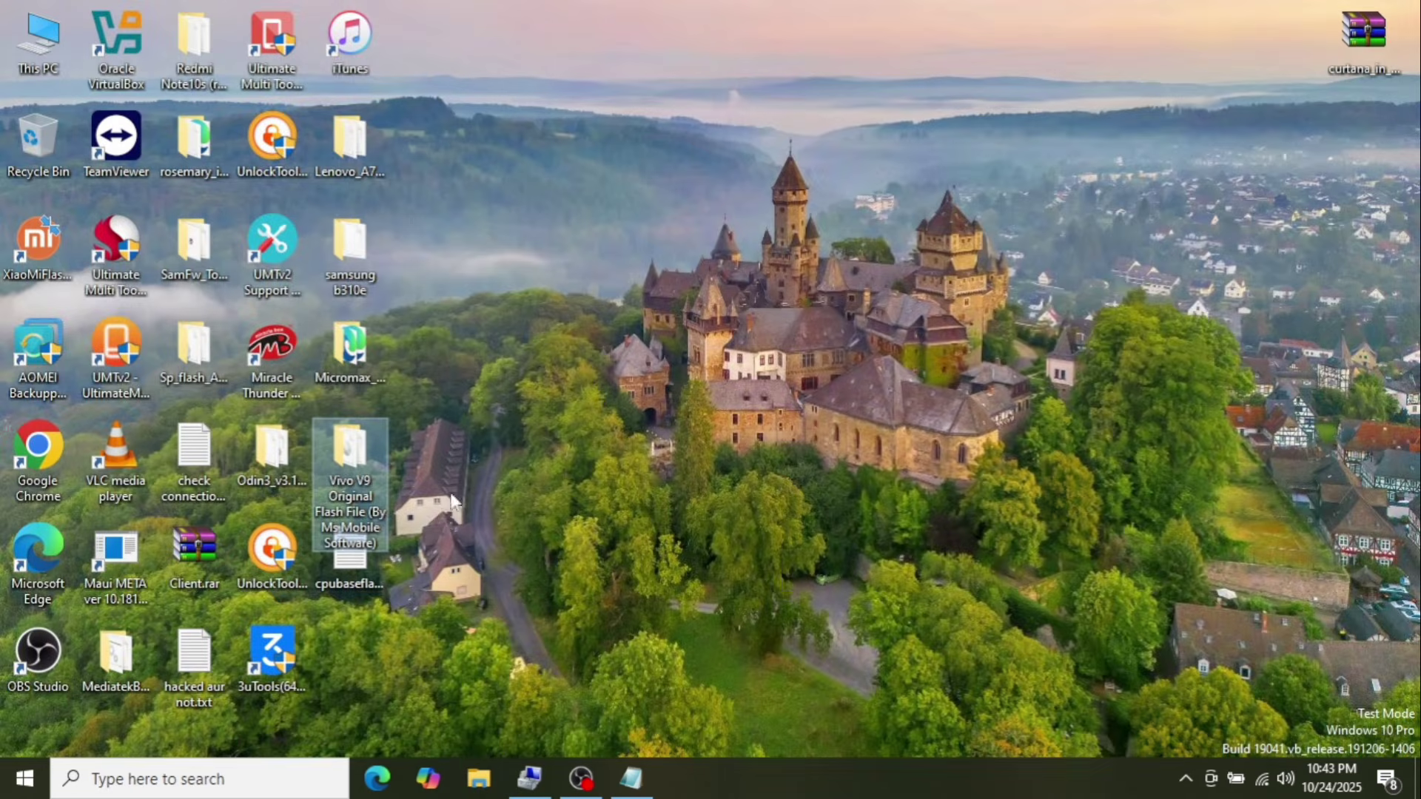
Search Windows for "qfi" and launch the QFIL app
click(24, 777)
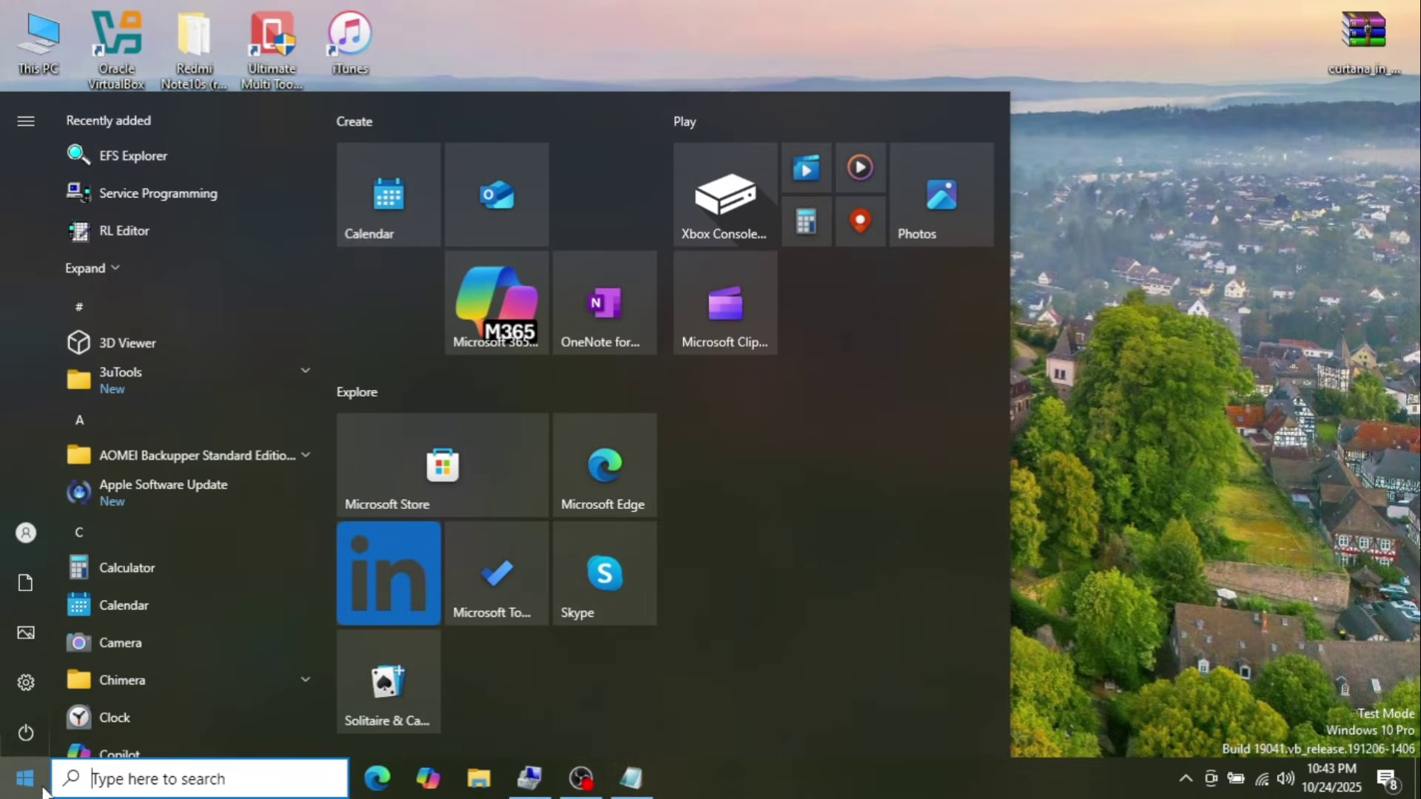
click(118, 777)
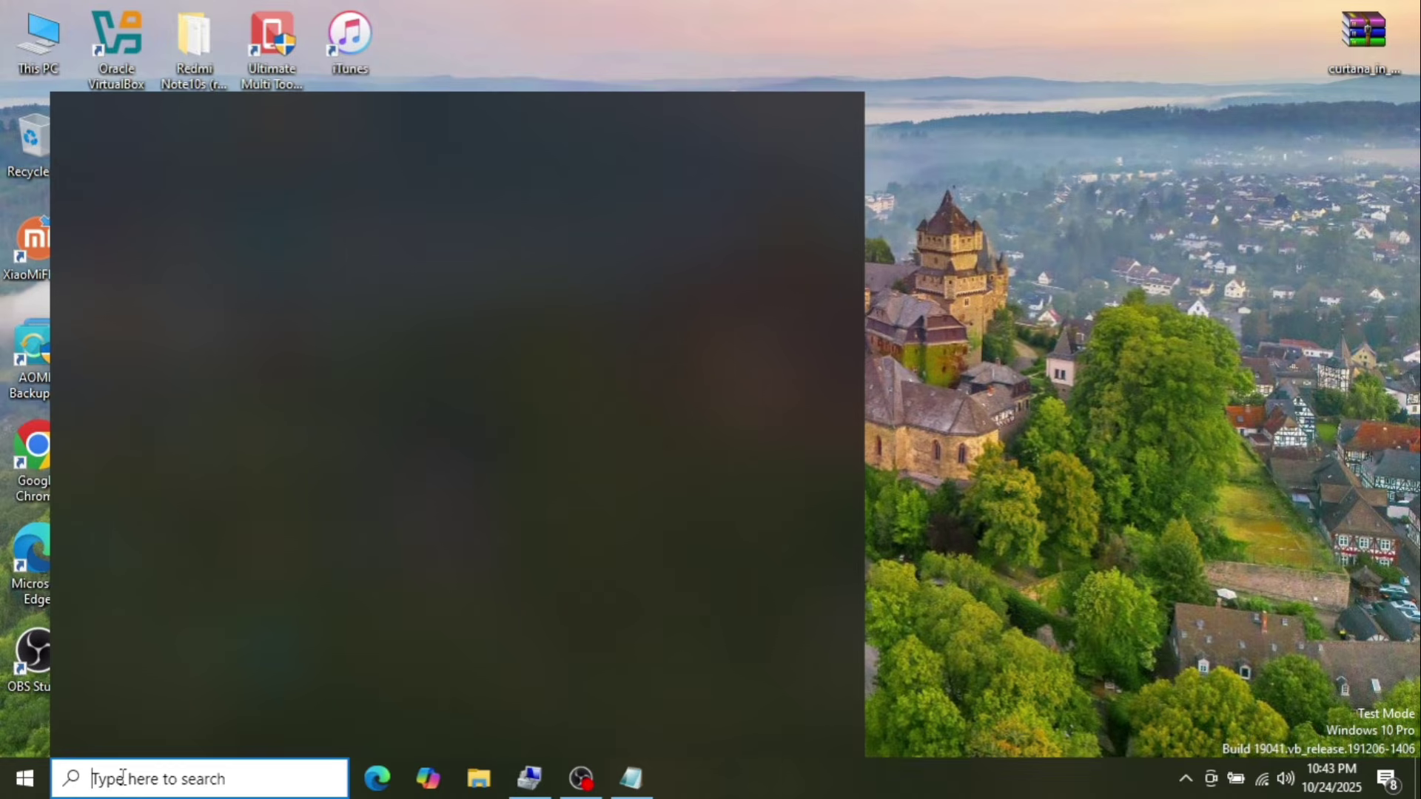
text(q)
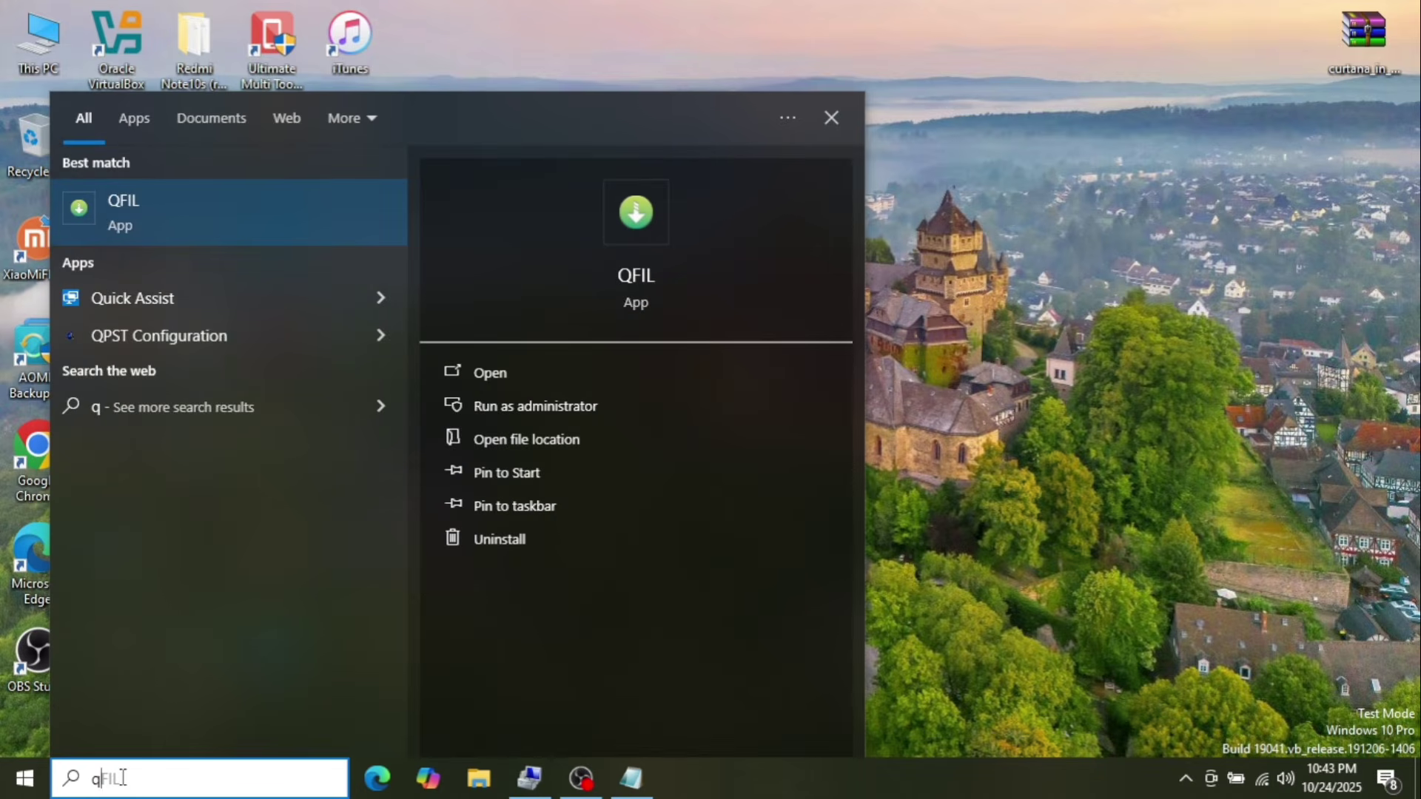
text(fi)
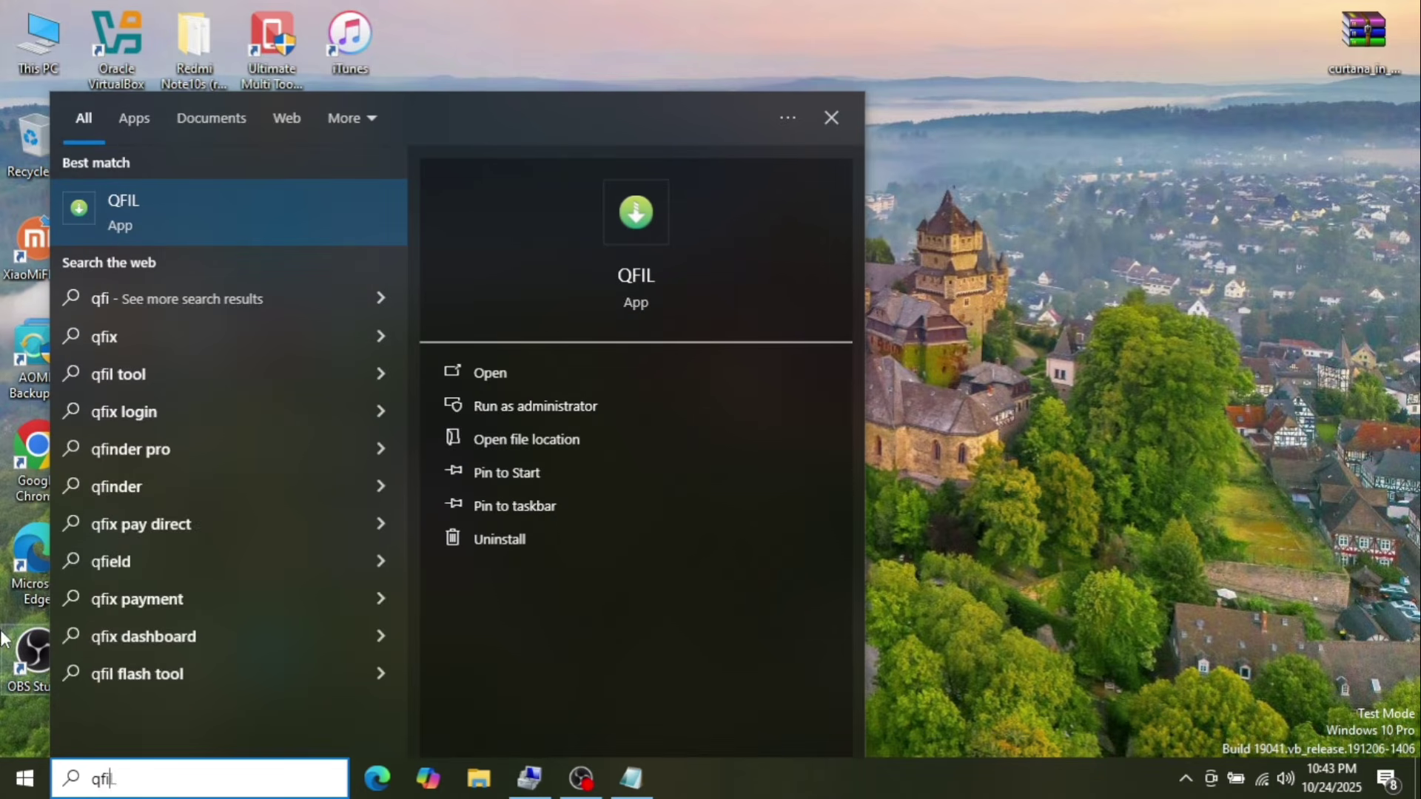
click(167, 218)
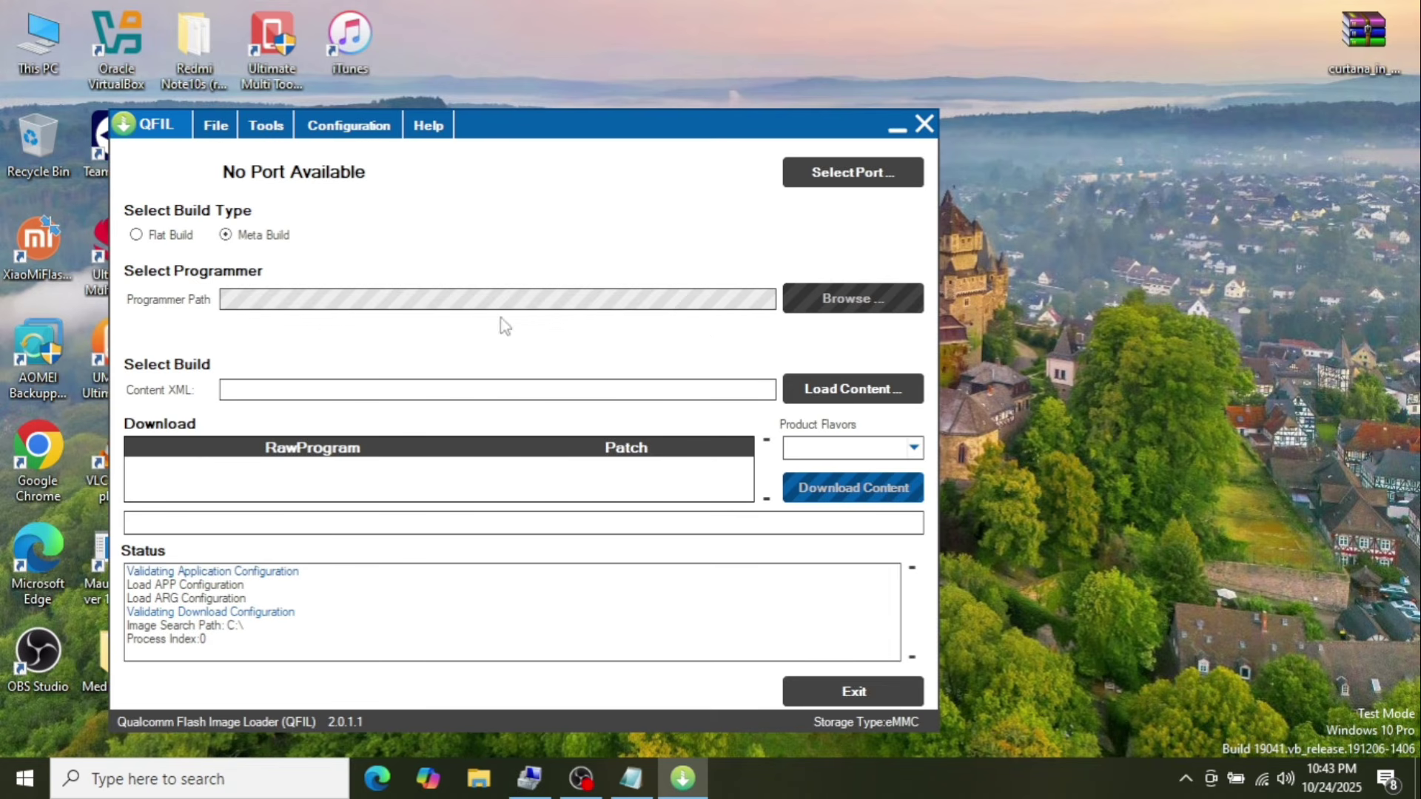
Set the build type to Flat Build and load prog_emmc_firehose_8953_ddr.mbn from the desktop's Vivo V9 folder as the programmer
click(137, 236)
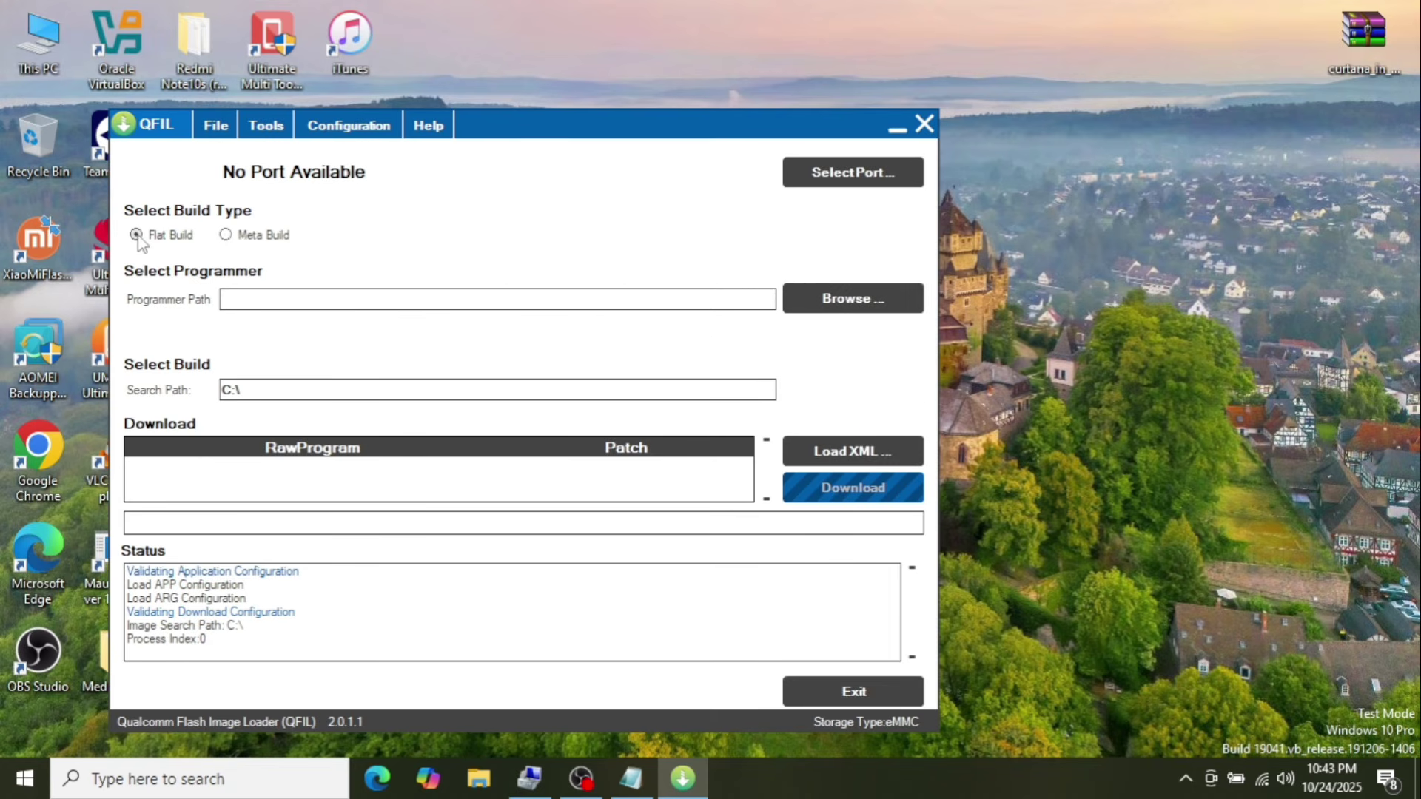
click(860, 298)
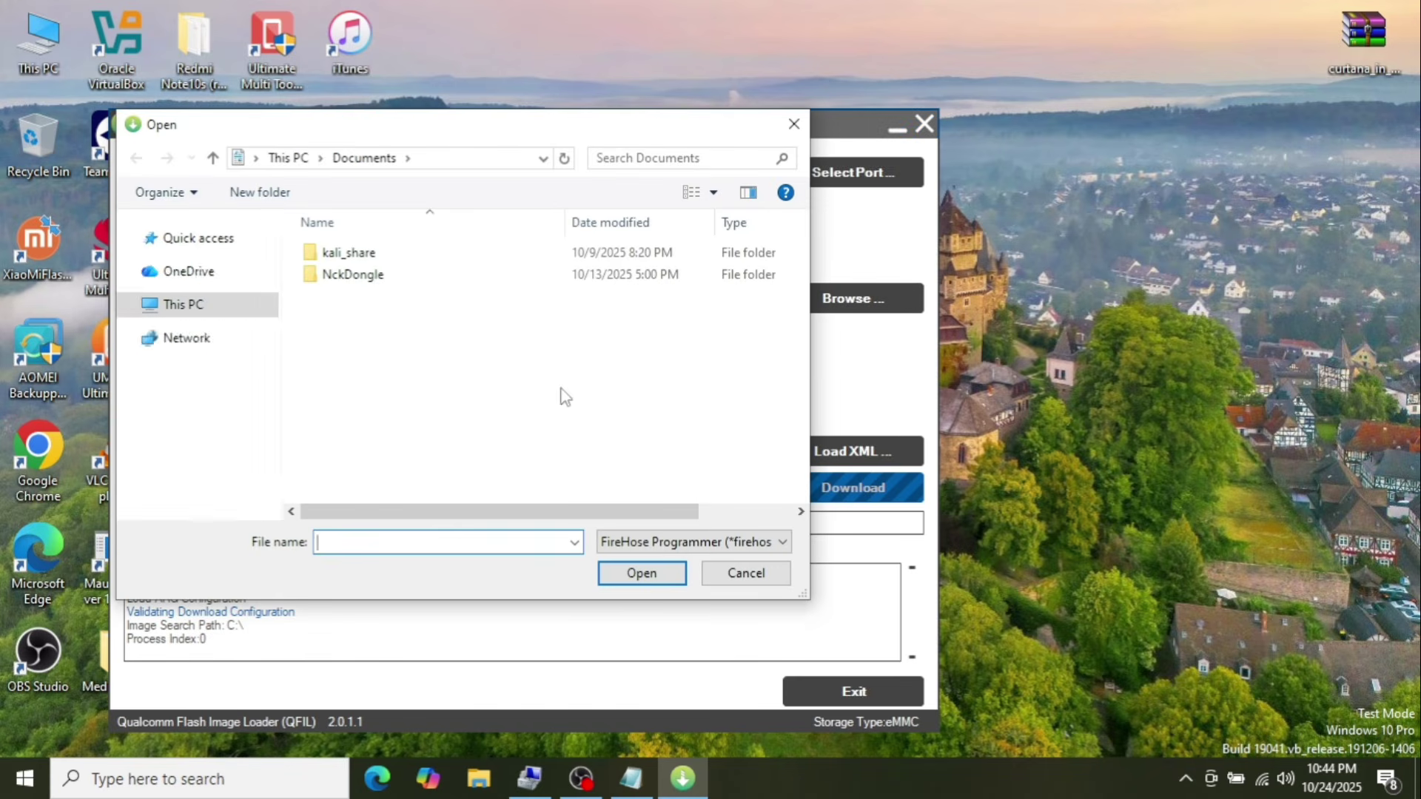
click(182, 266)
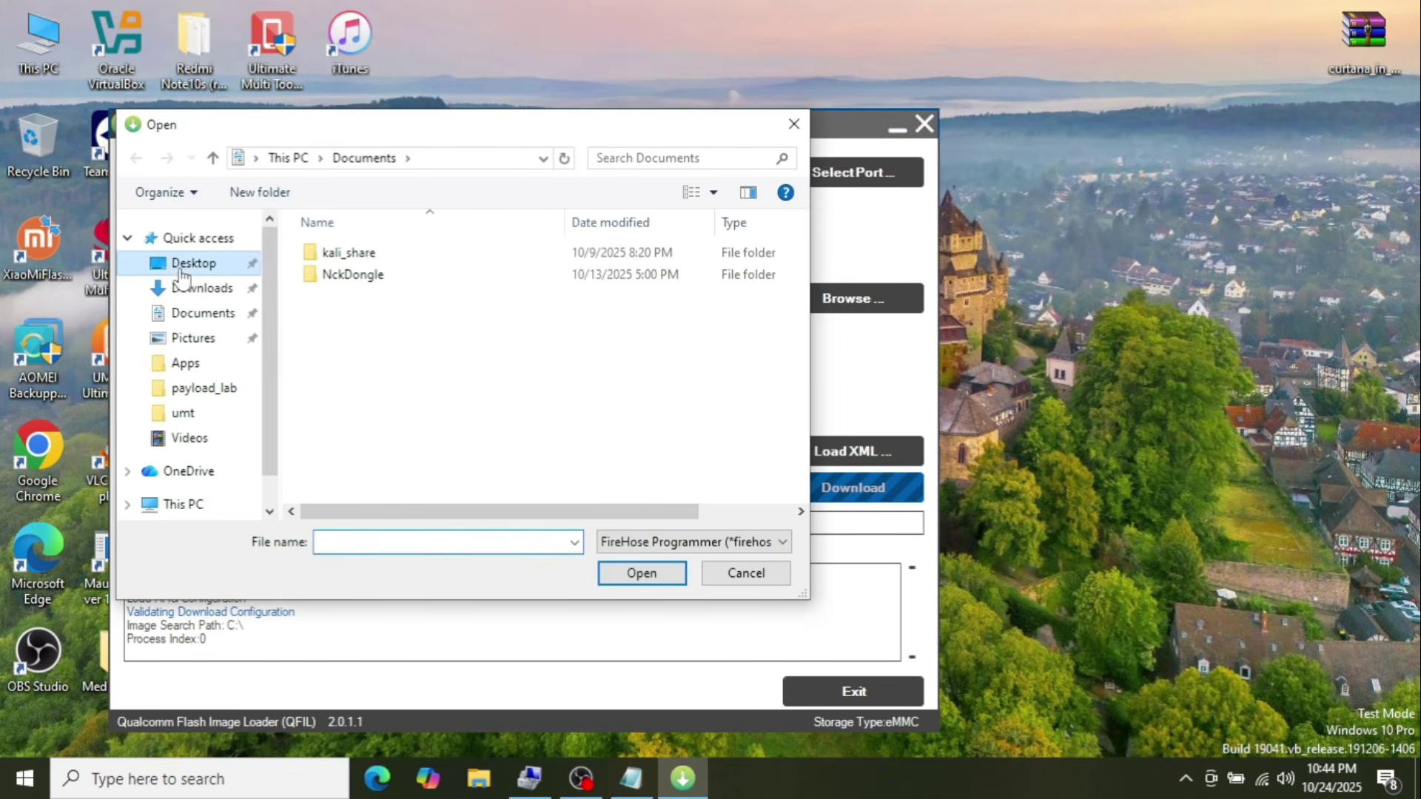
double_click(390, 451)
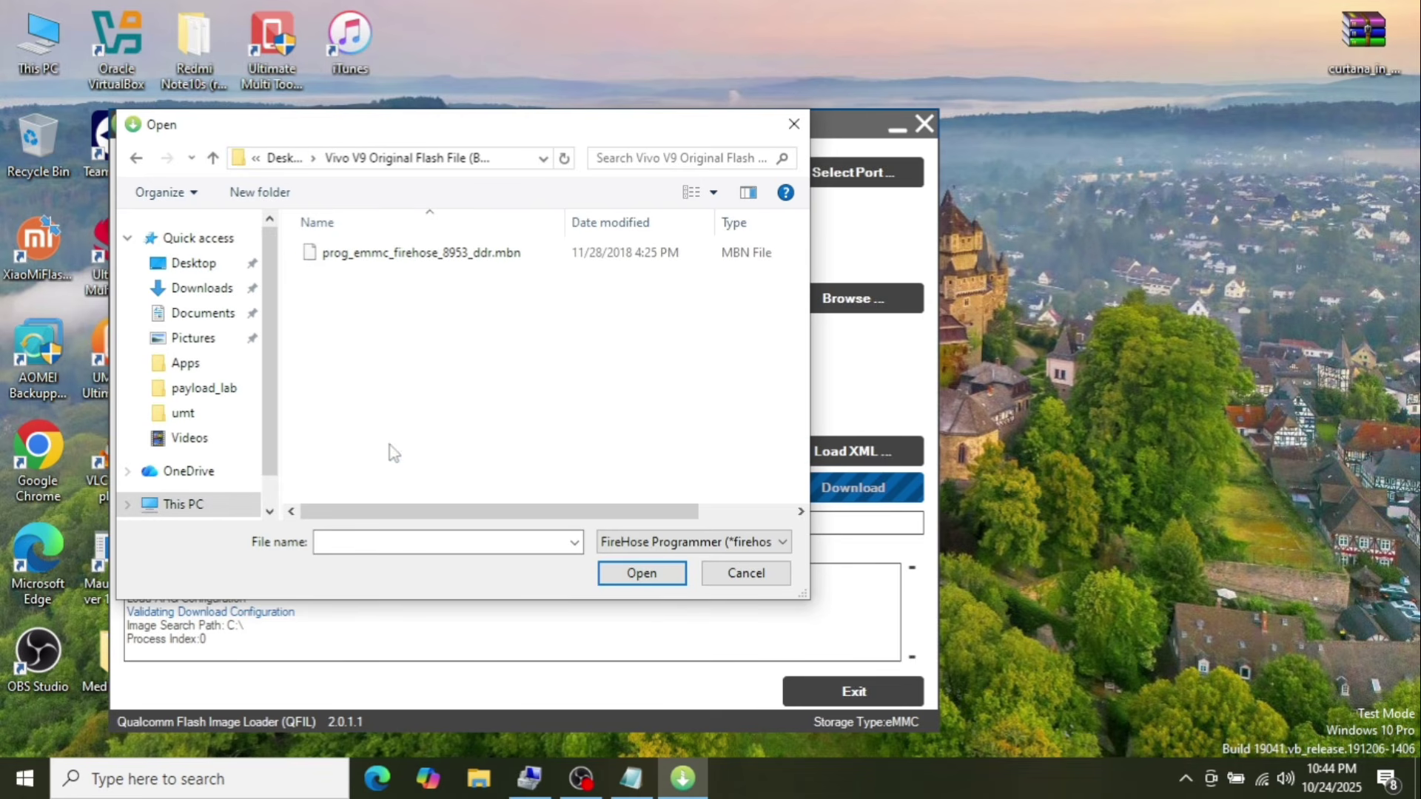
click(445, 259)
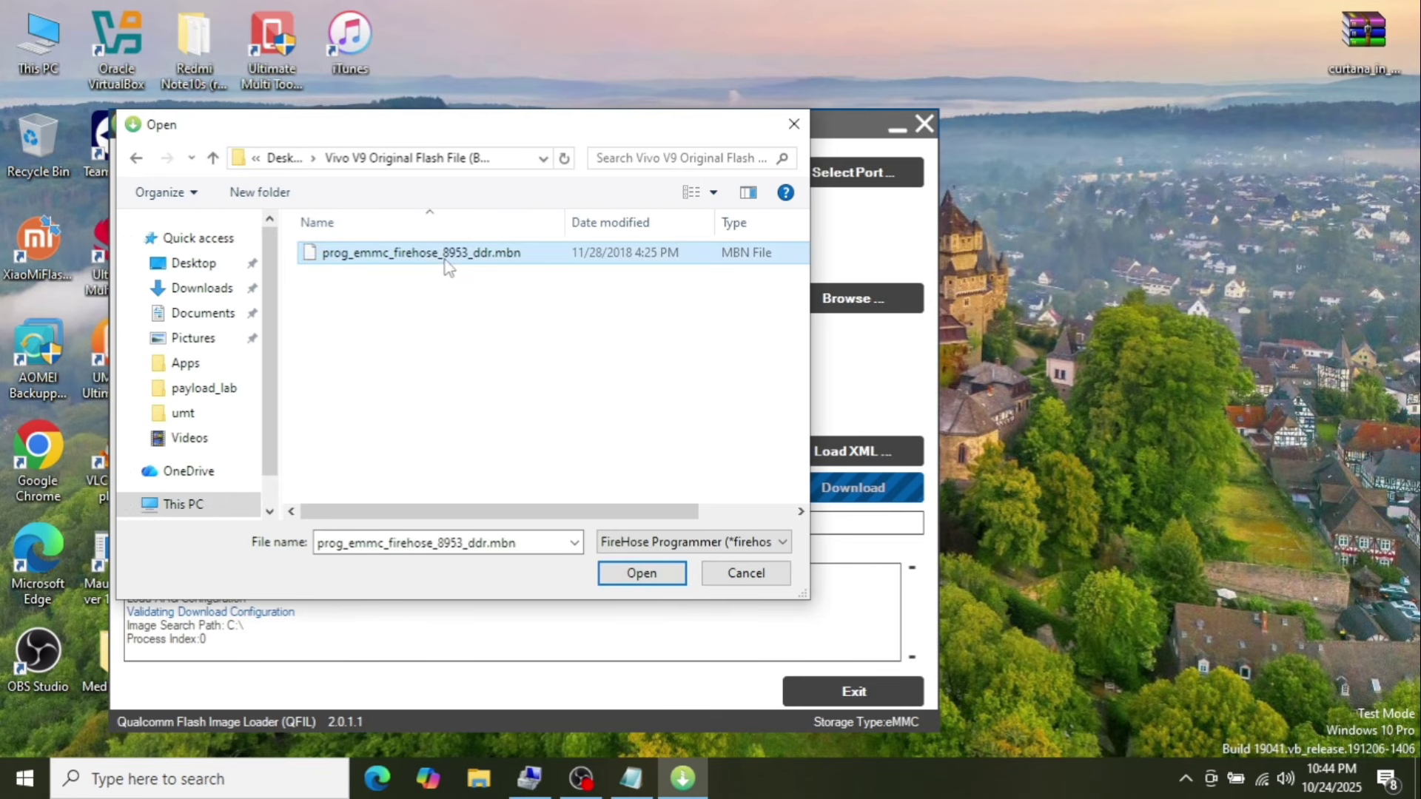
click(641, 574)
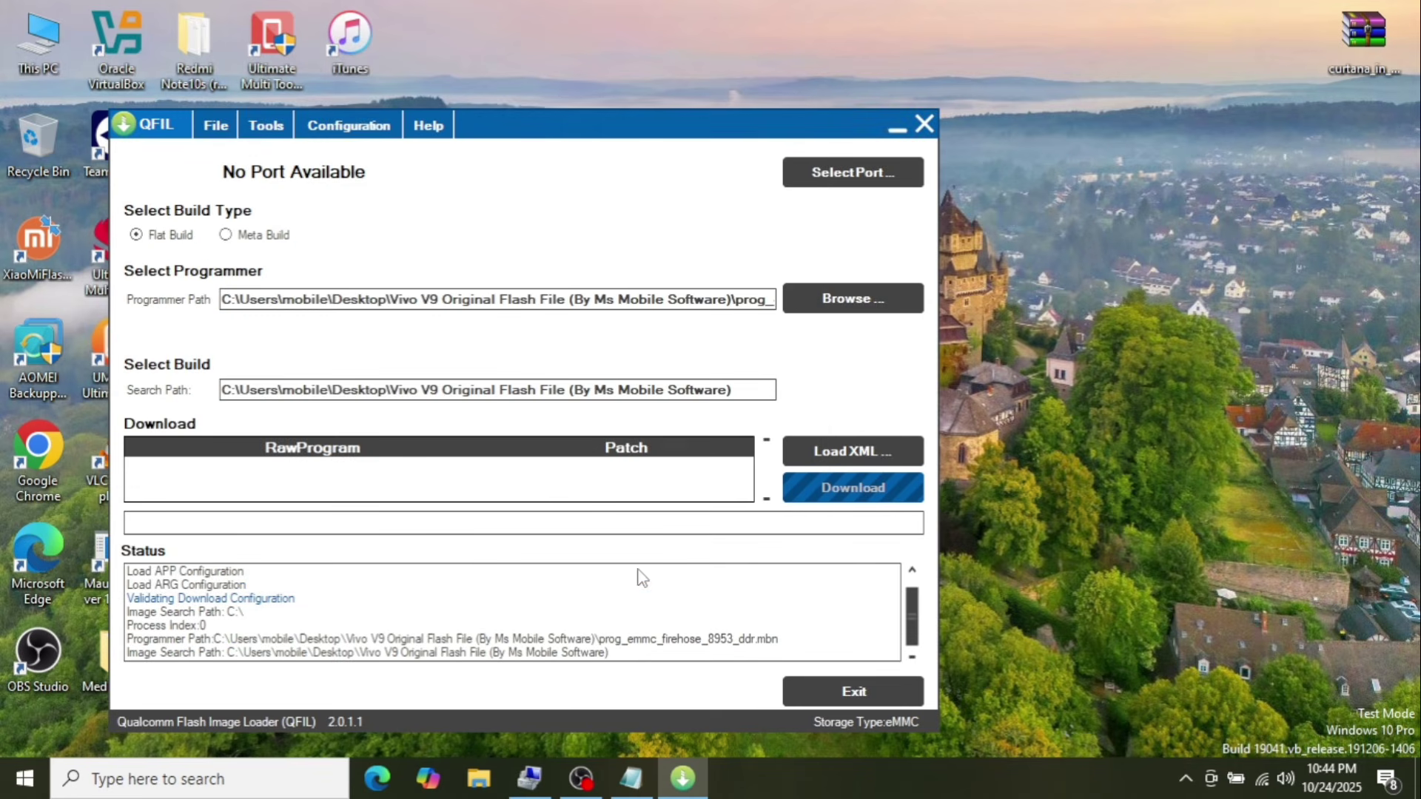
Load rawprogram_unsparse.xml as the RawProgram file with patch0.xml as the patch file, and exit QFIL
click(855, 453)
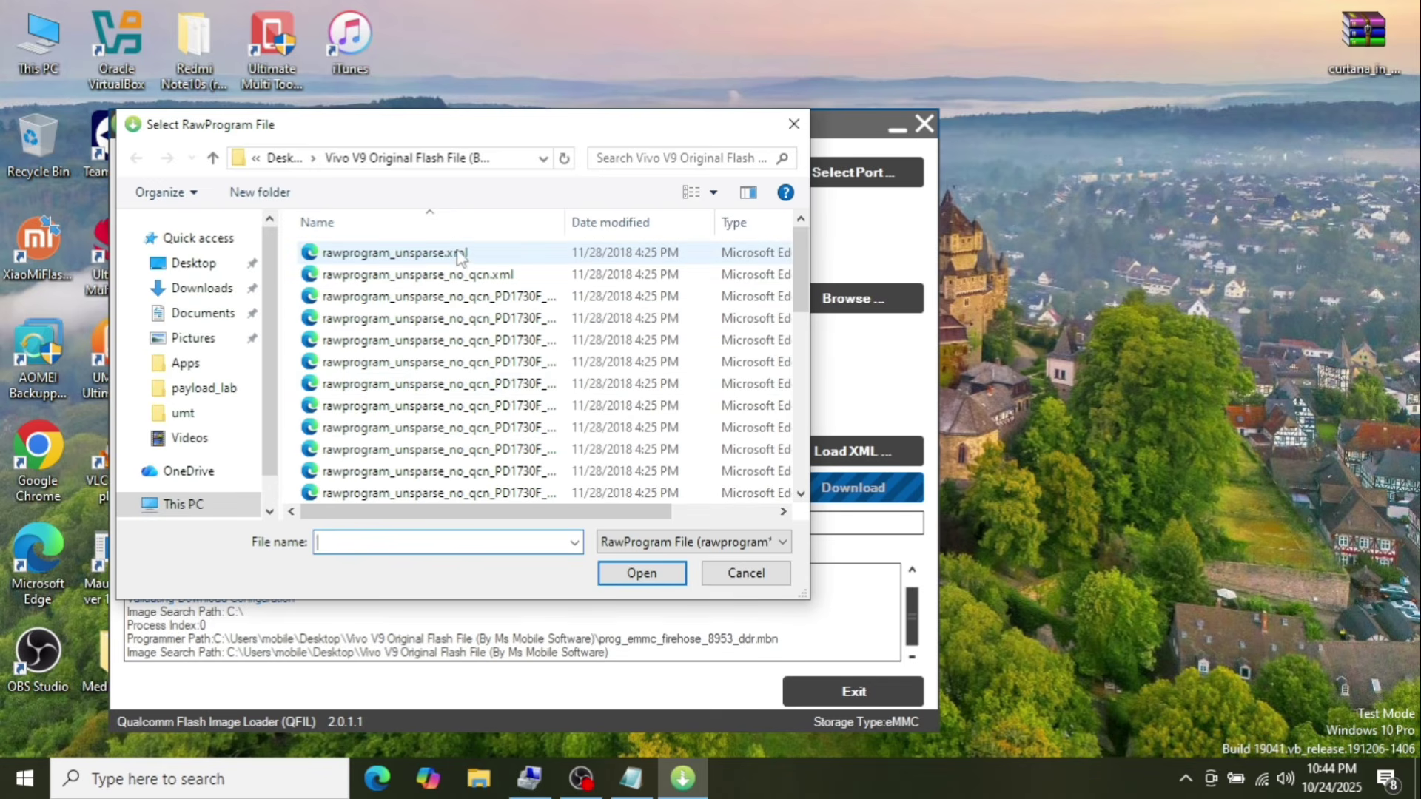
click(460, 255)
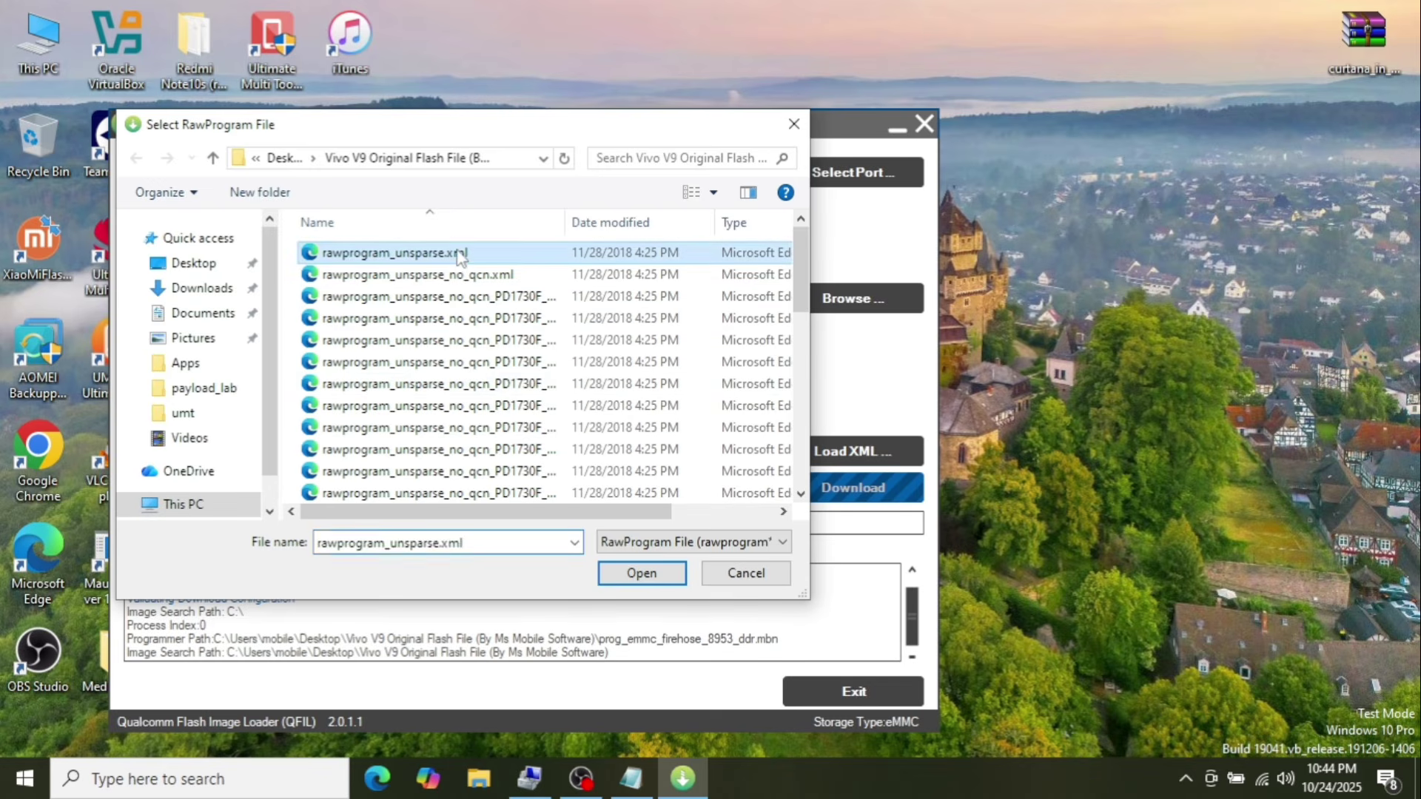
click(651, 578)
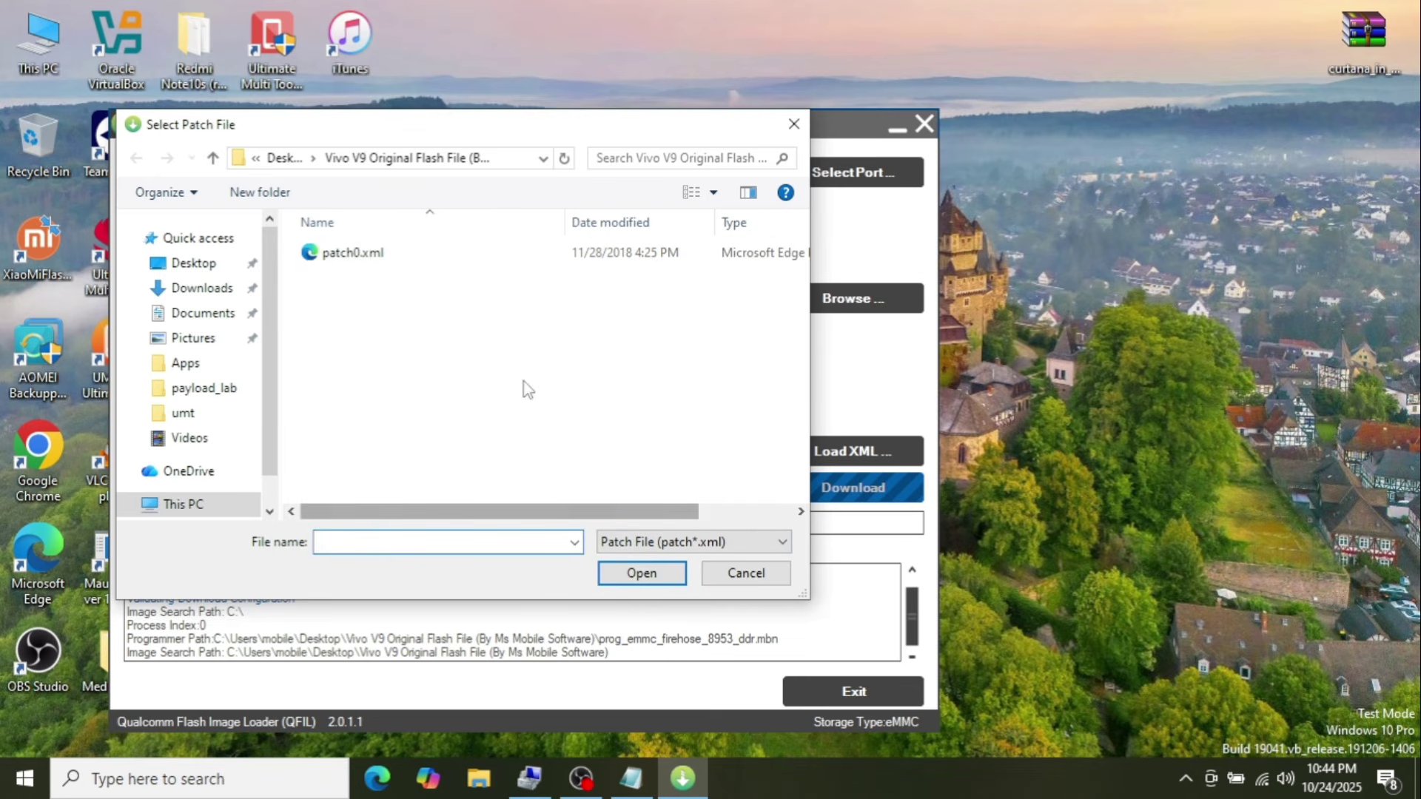
double_click(341, 251)
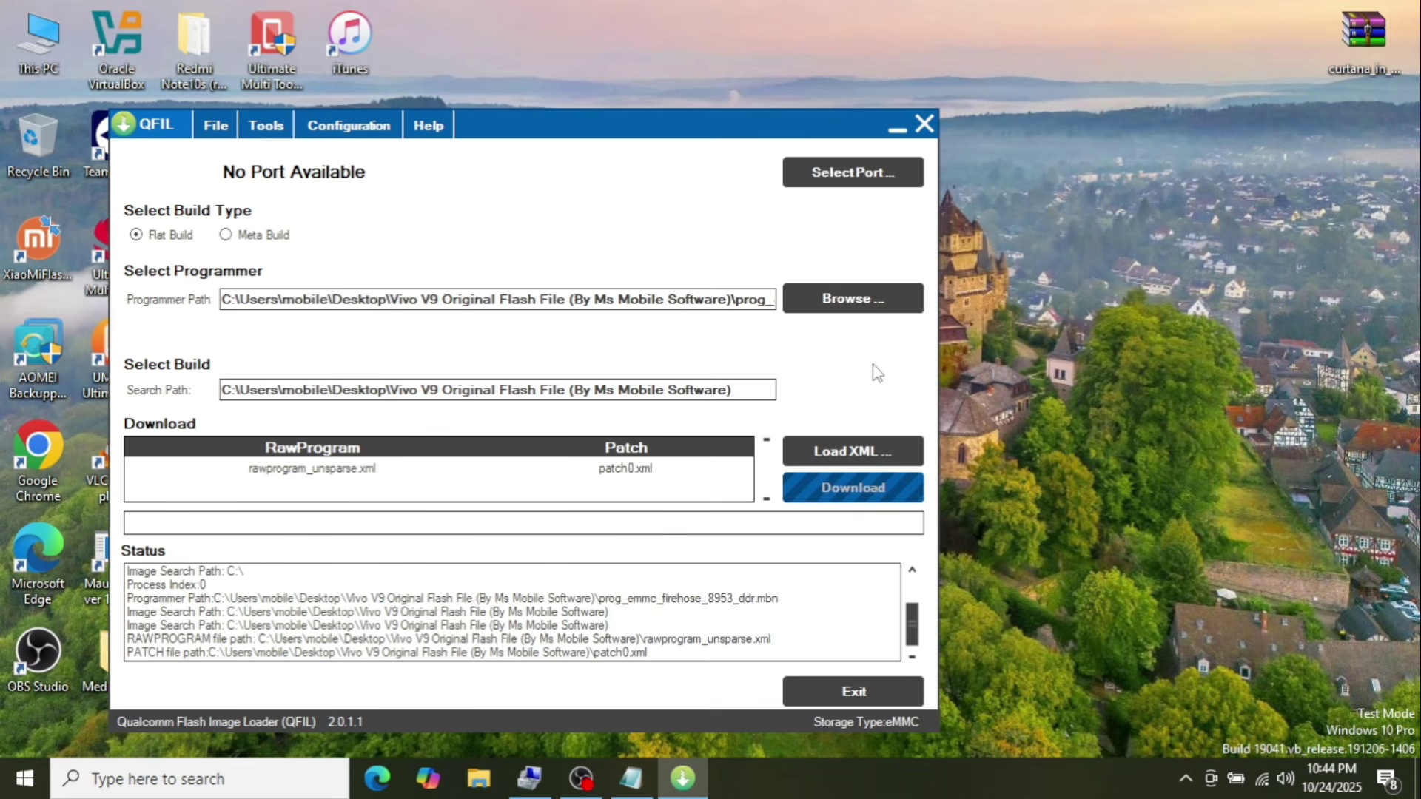
click(868, 684)
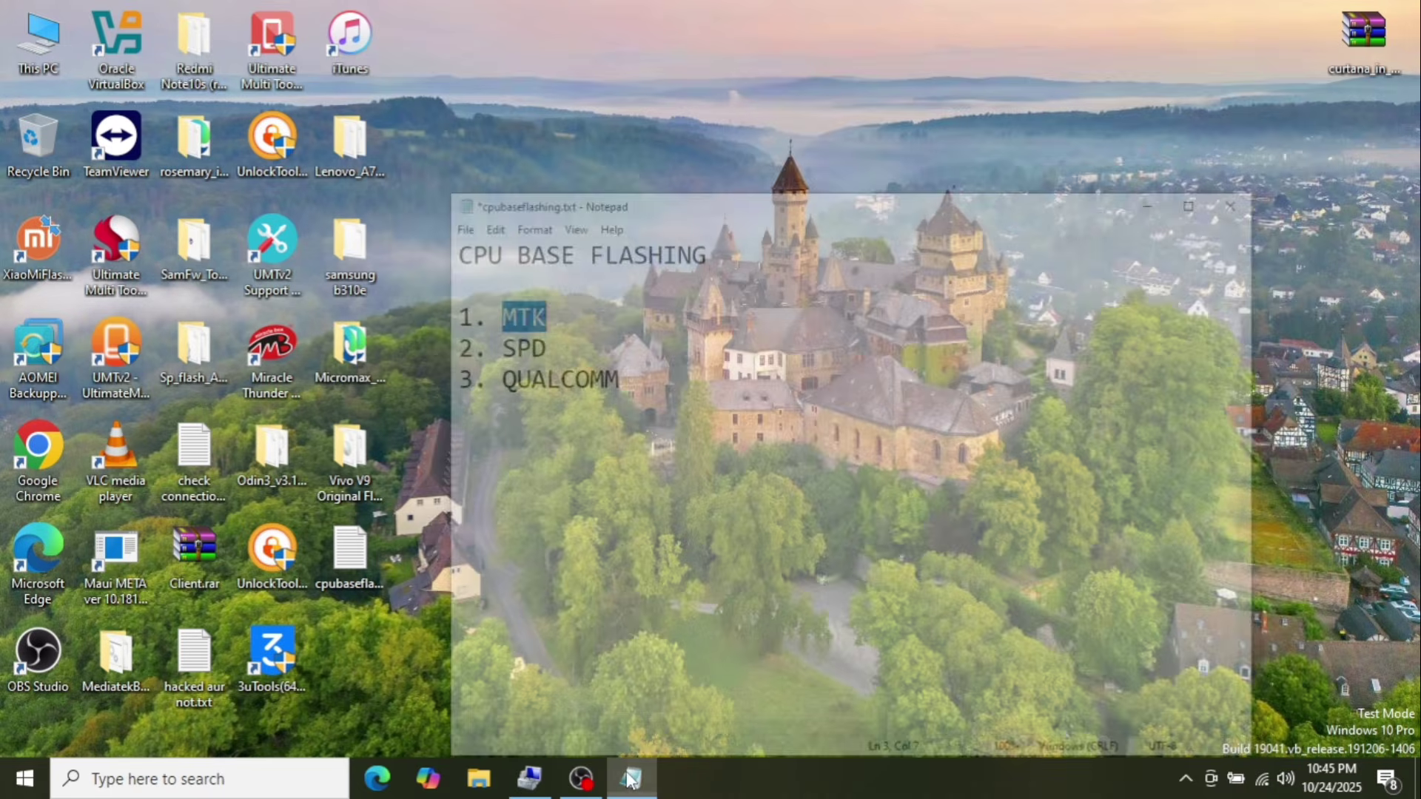
Switch to cpubaseflashing.txt in Notepad and add "- spflash tool" after MTK in the list
click(631, 779)
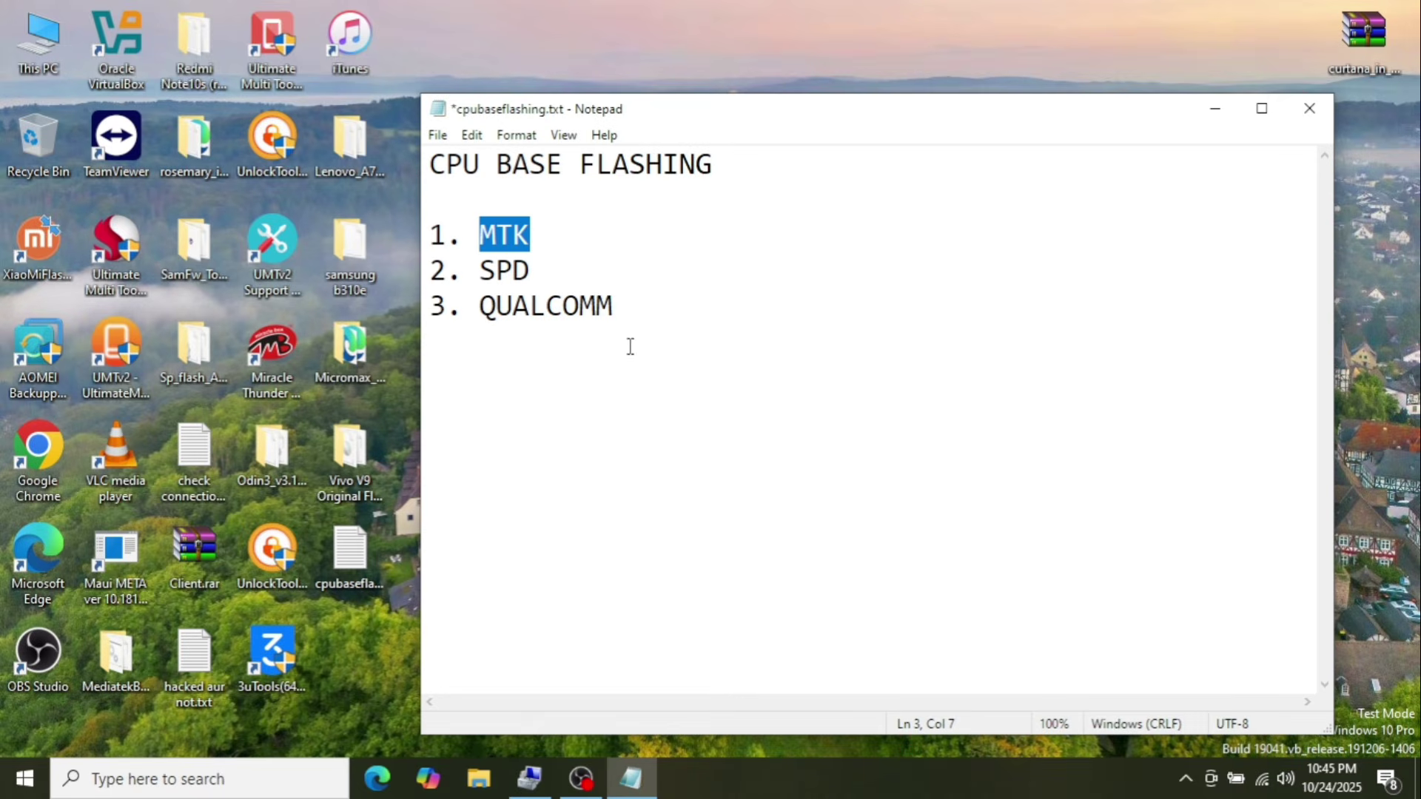
click(592, 246)
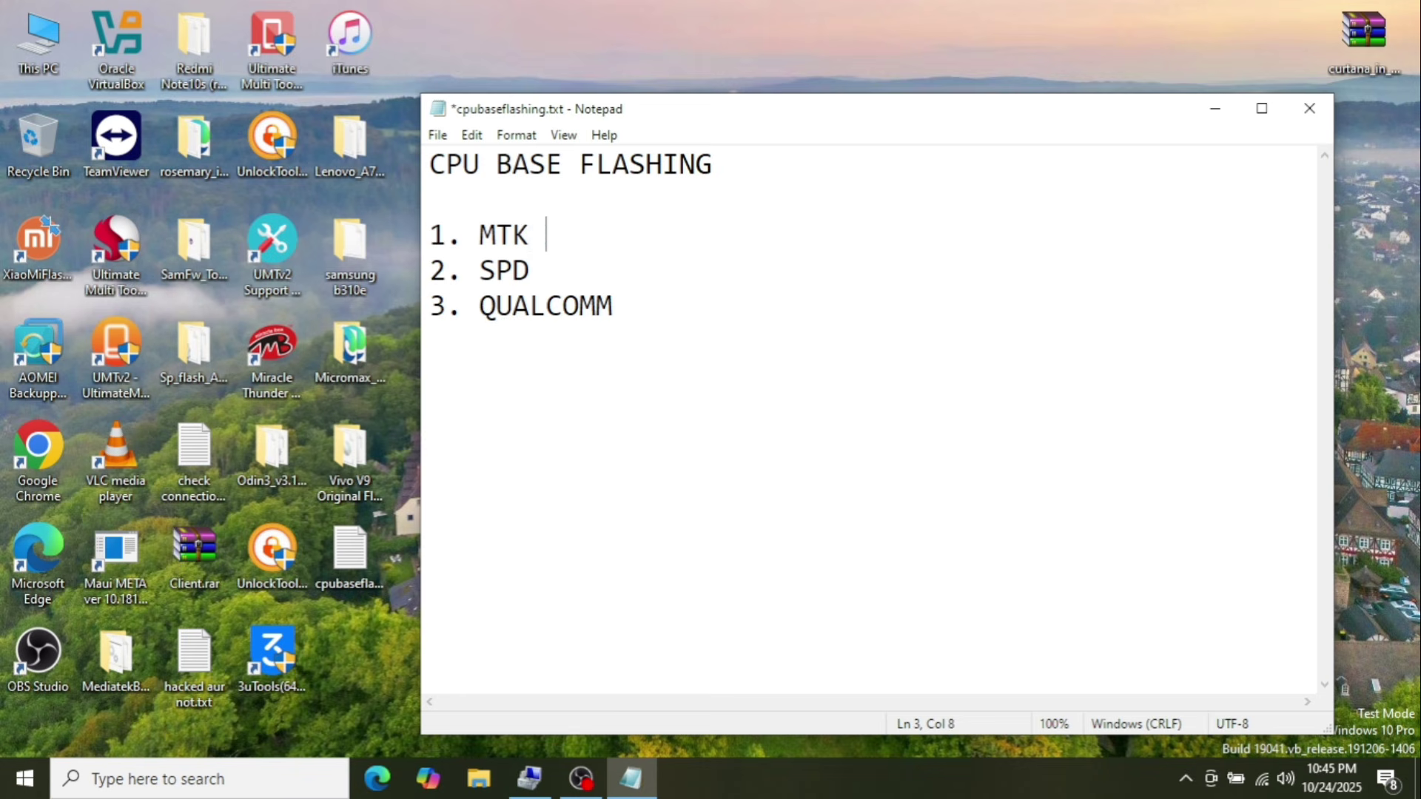
text(- spflash)
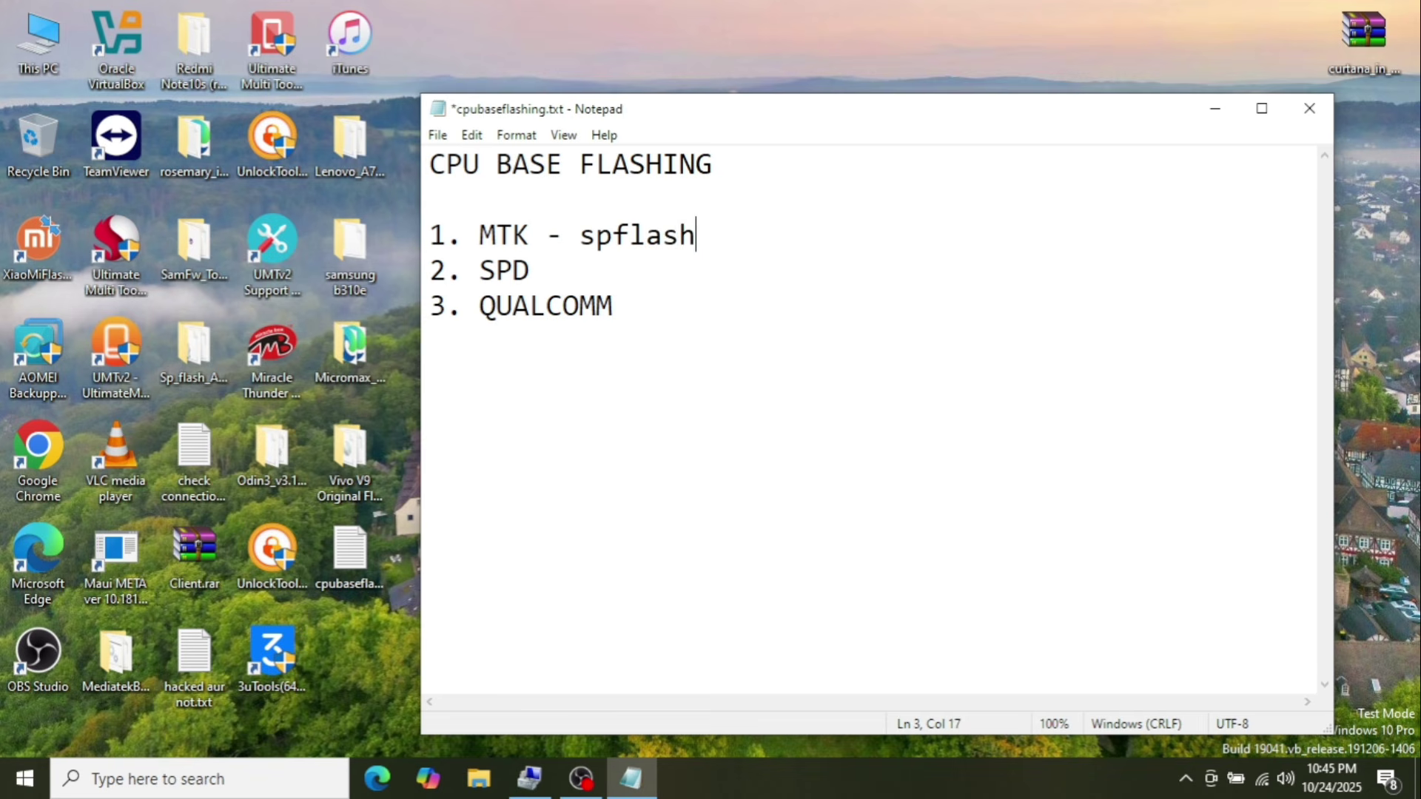
text( tool)
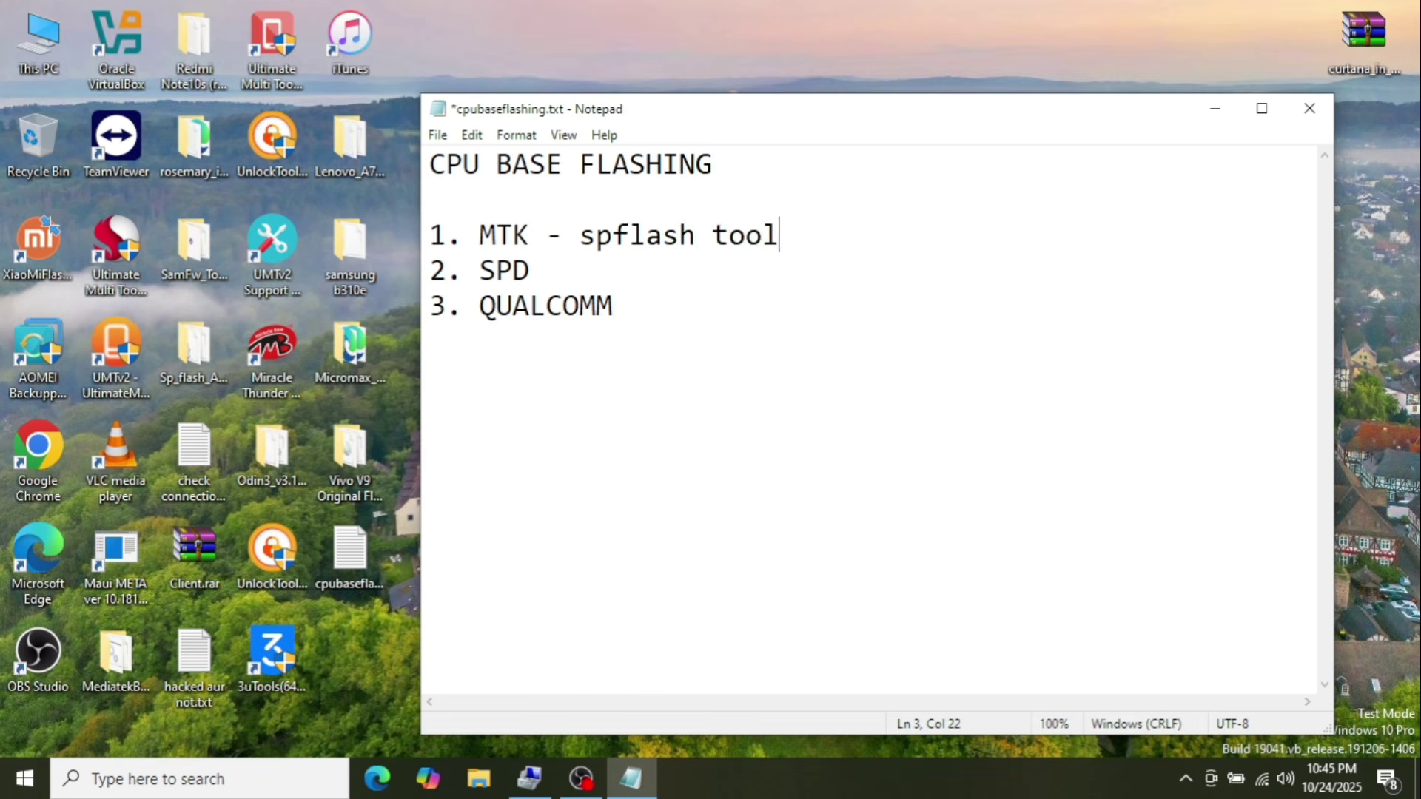
Correct the MTK entry to read "sp flash tool" and add "- spd tool" after SPD in the list
click(618, 235)
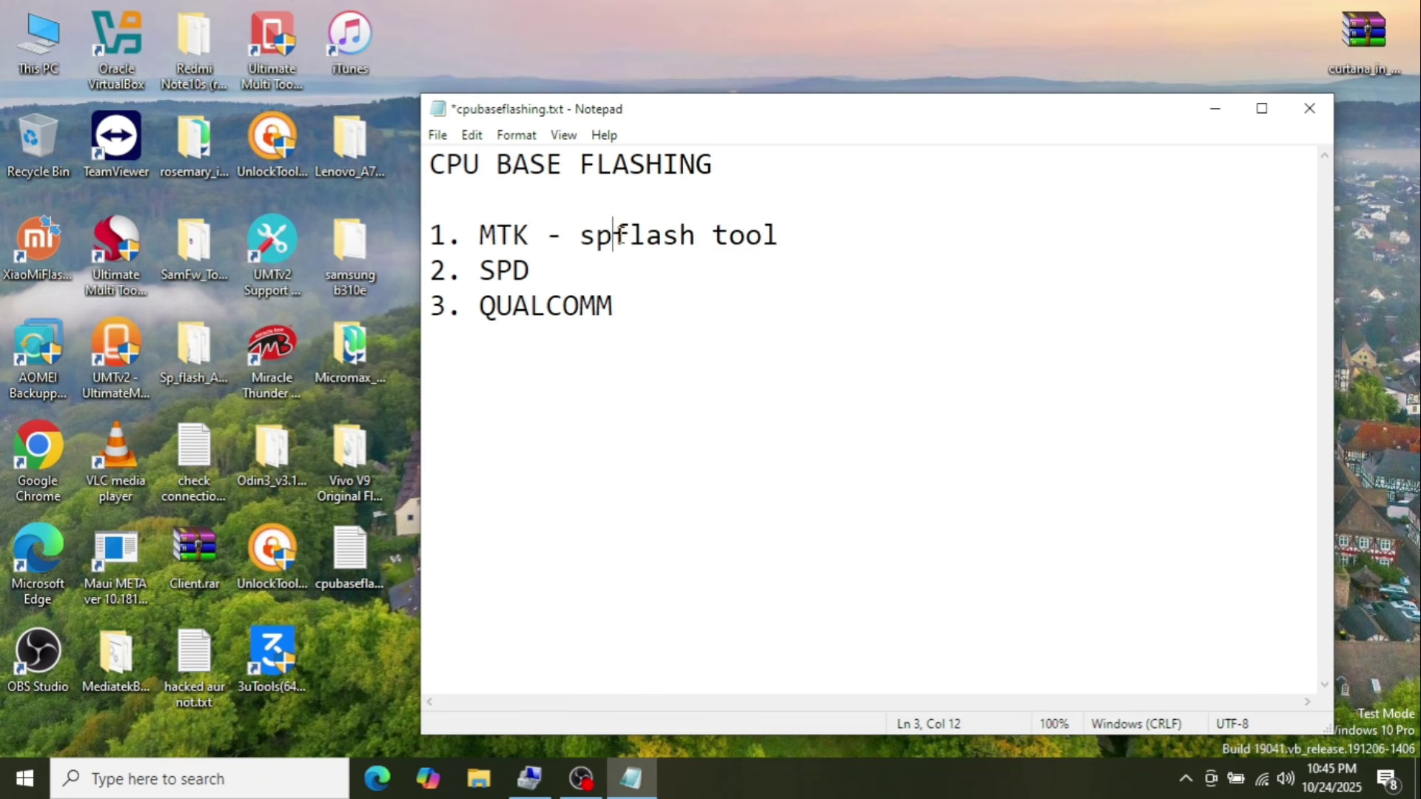
click(577, 269)
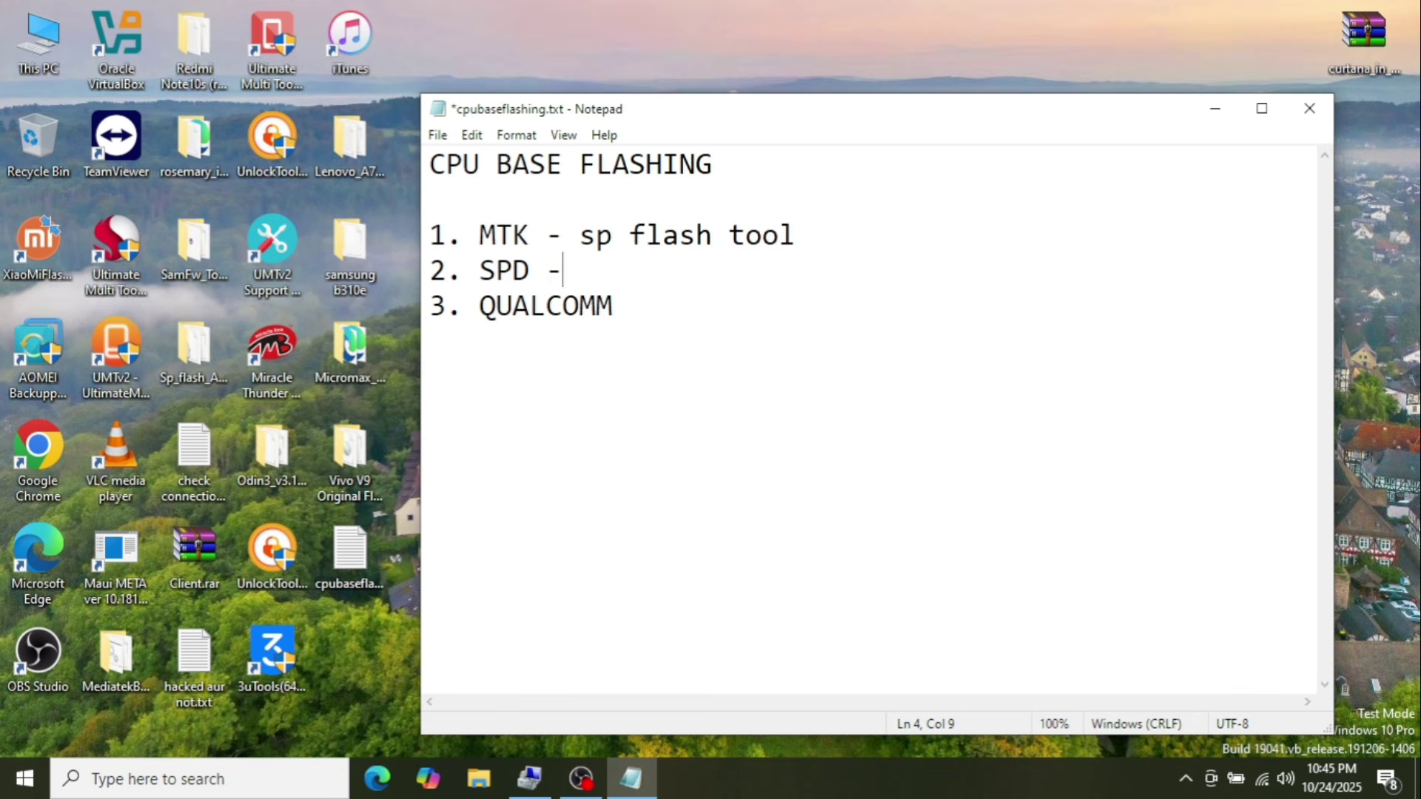
text(- spd tool)
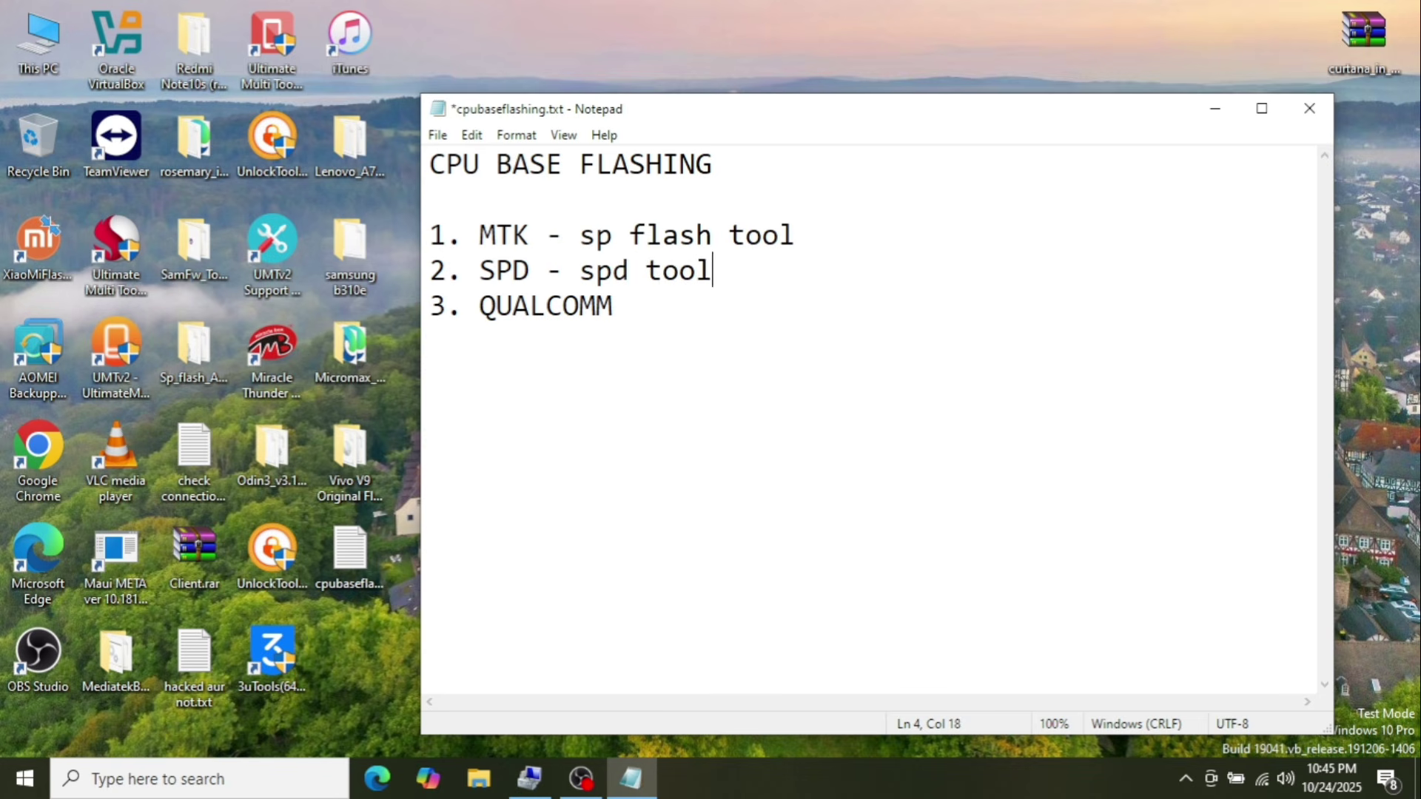
Add "- qfil flash" after QUALCOMM in the list and select the word "flash" in the MTK line
click(621, 317)
text(- qfil fl)
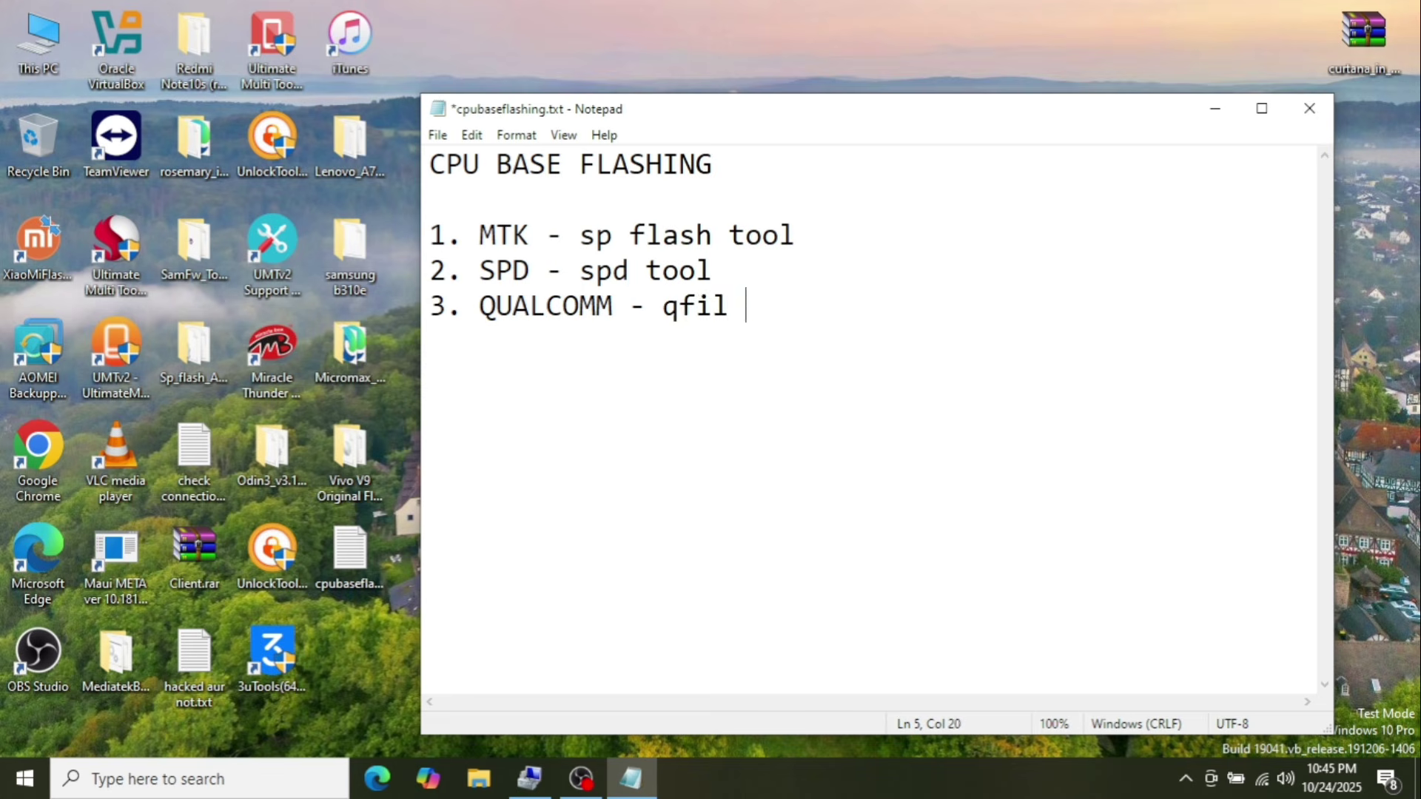
text(ash)
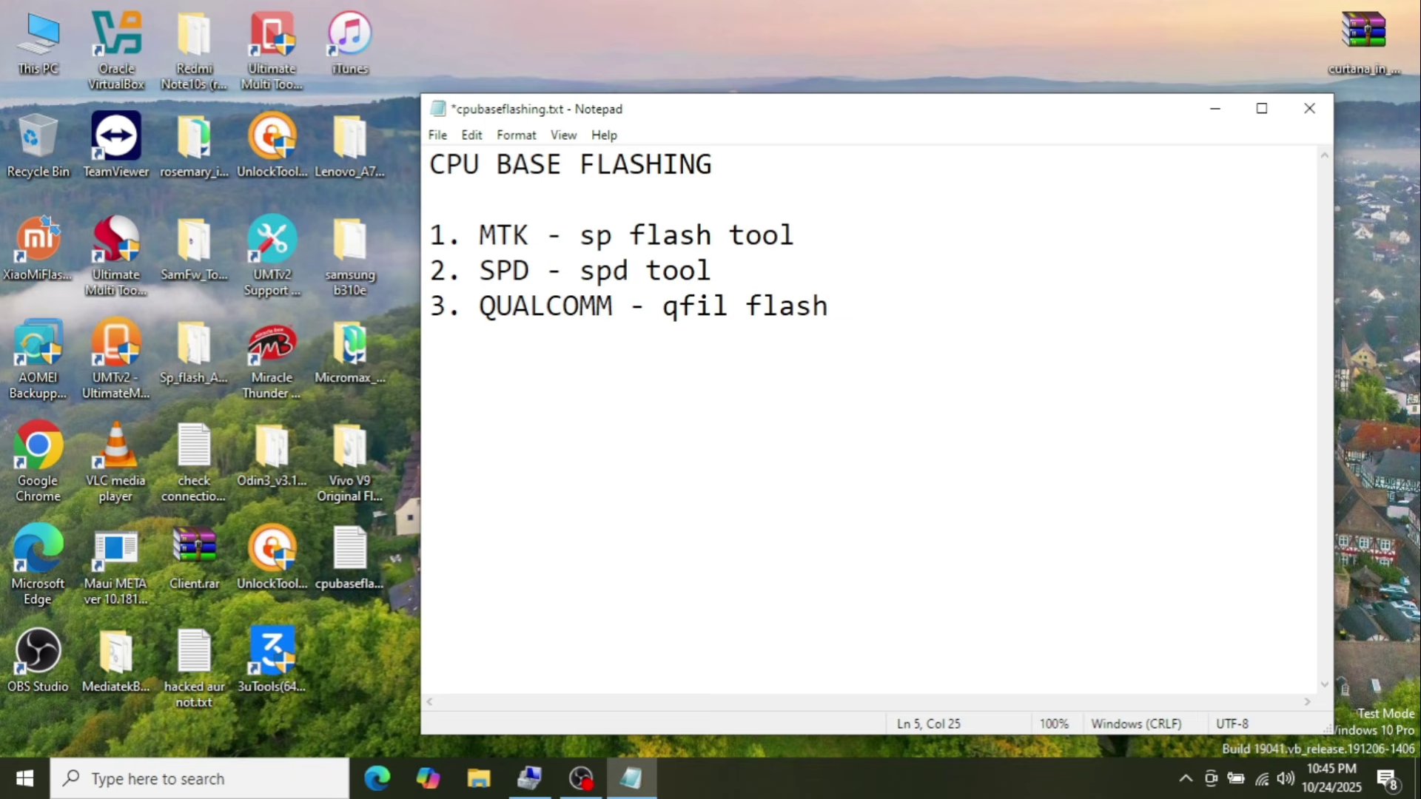
double_click(702, 247)
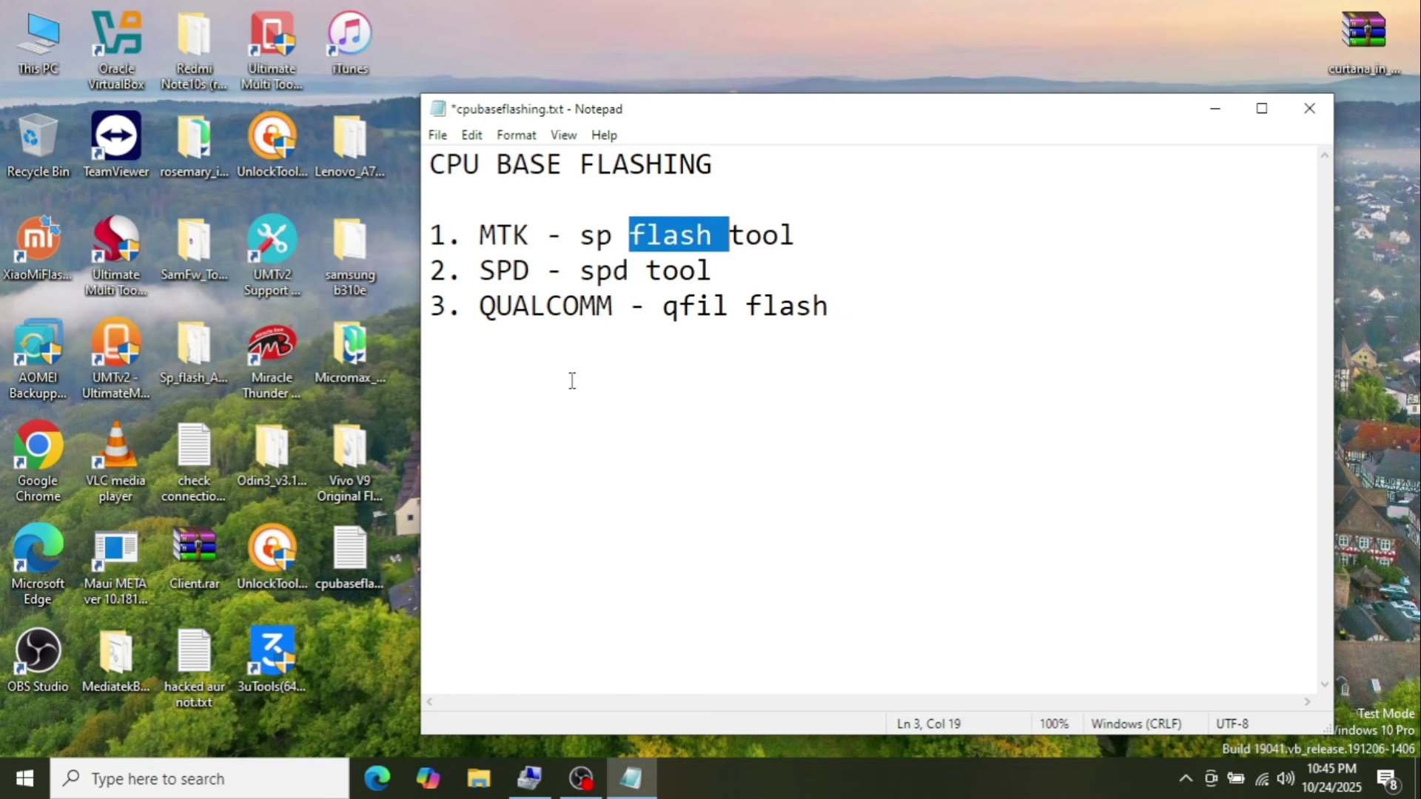